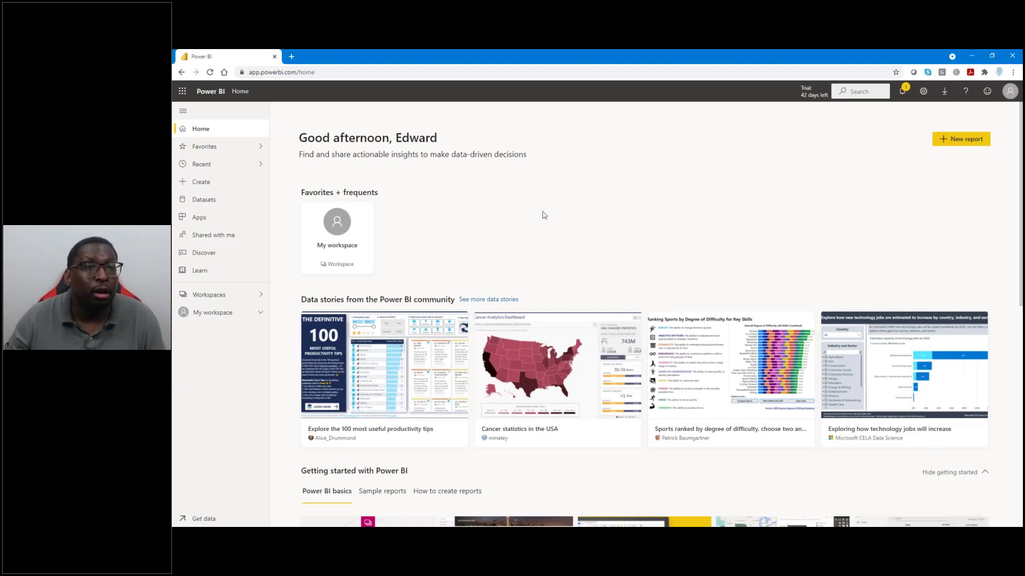
Look through the full list of available Office 365 apps and close the app launcher.
{"action": "left_click", "coordinate": [183, 94]}
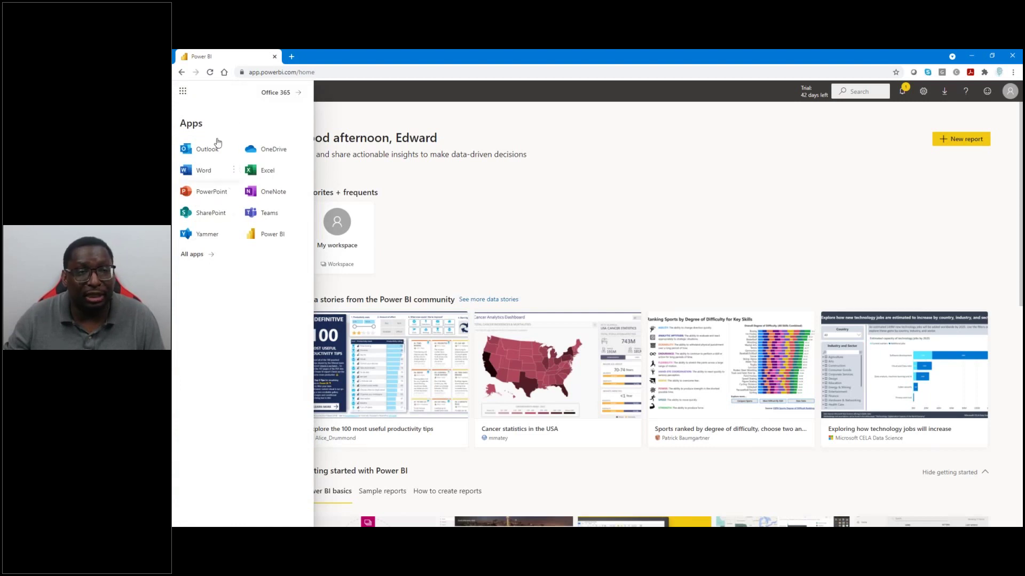
{"action": "left_click", "coordinate": [193, 256]}
{"action": "scroll", "coordinate": [209, 278], "scroll_direction": "down", "scroll_amount": 5}
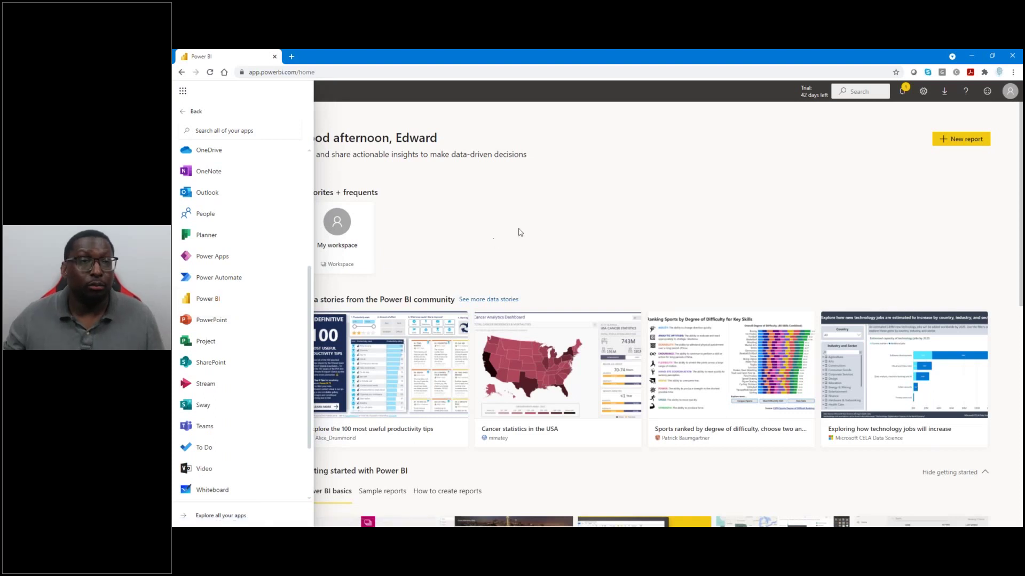
{"action": "left_click", "coordinate": [538, 221]}
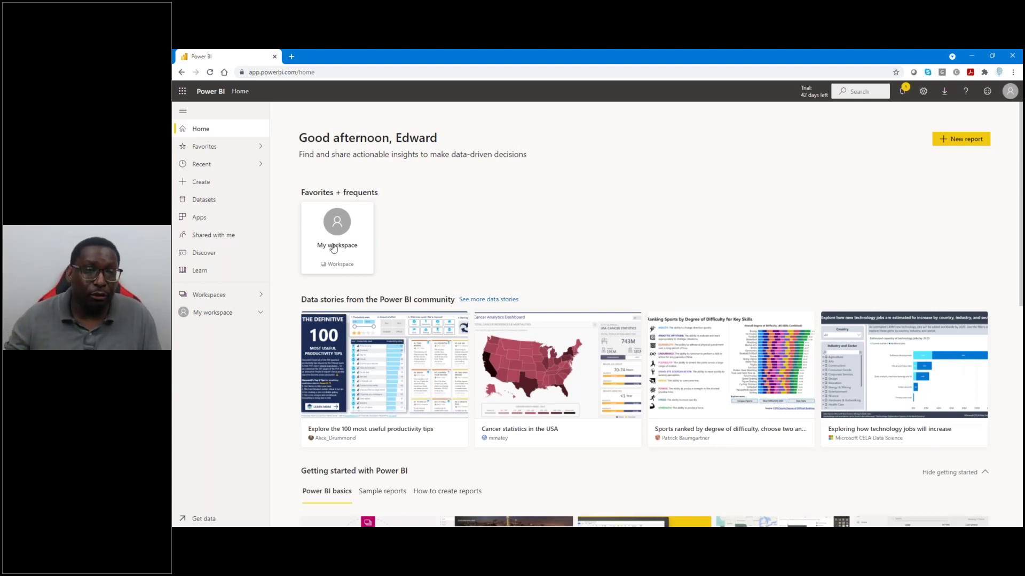
Review the home page sections, from data stories and getting-started articles down to recent items and recommended apps.
{"action": "scroll", "coordinate": [594, 263], "scroll_direction": "down", "scroll_amount": 3}
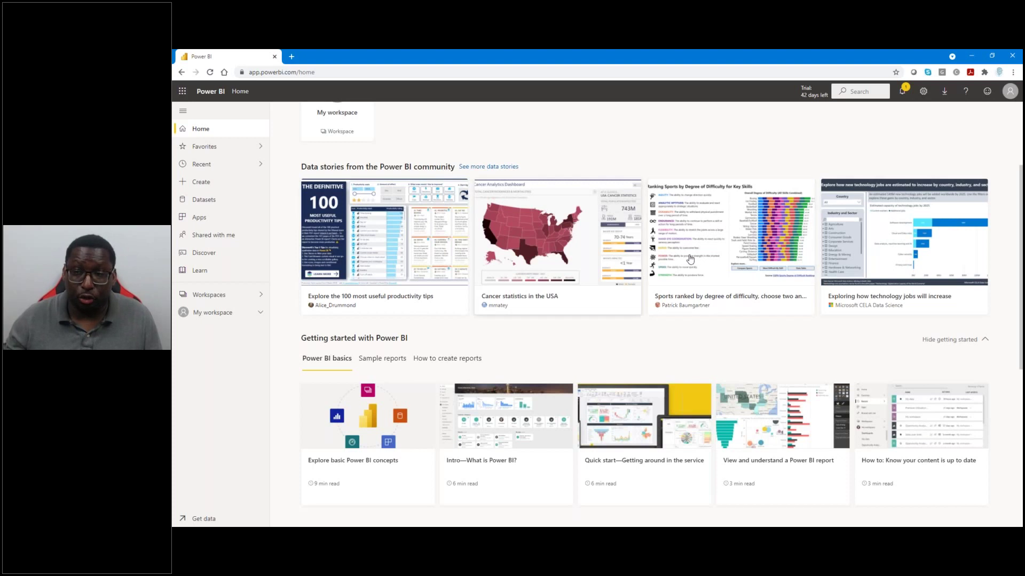
{"action": "scroll", "coordinate": [697, 280], "scroll_direction": "down", "scroll_amount": 3}
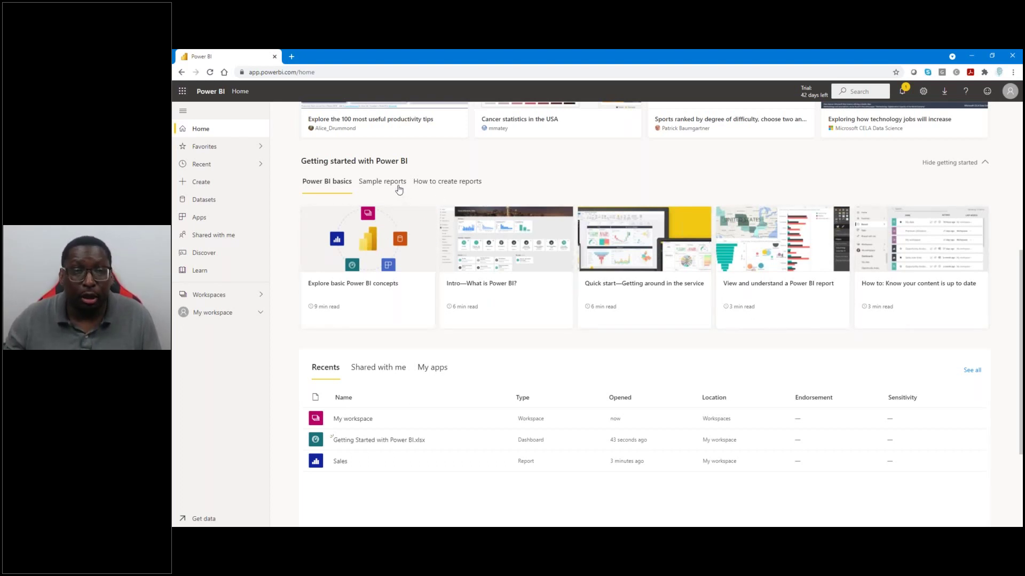
{"action": "scroll", "coordinate": [495, 262], "scroll_direction": "down", "scroll_amount": 3}
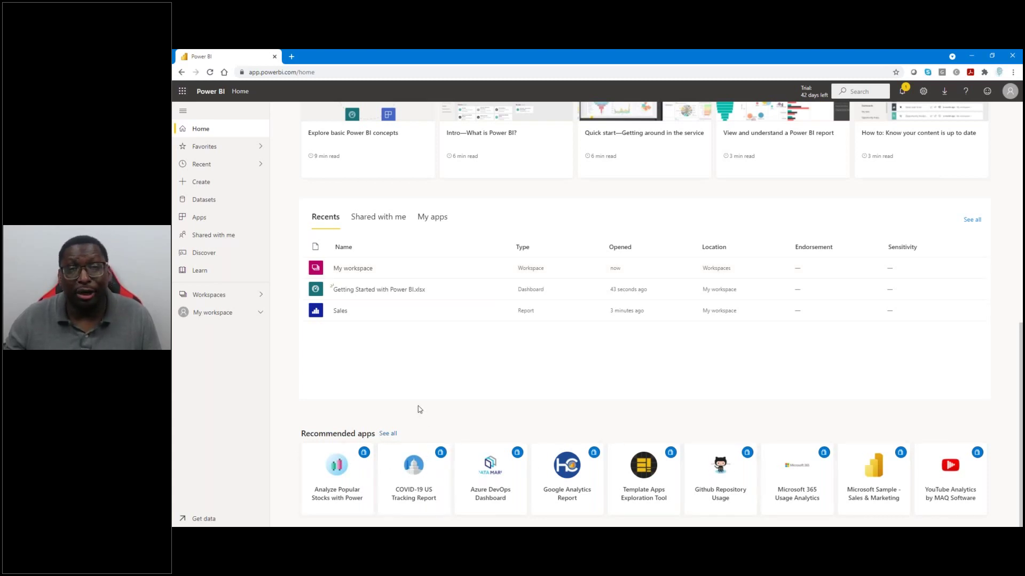
{"action": "scroll", "coordinate": [418, 407], "scroll_direction": "up", "scroll_amount": 8}
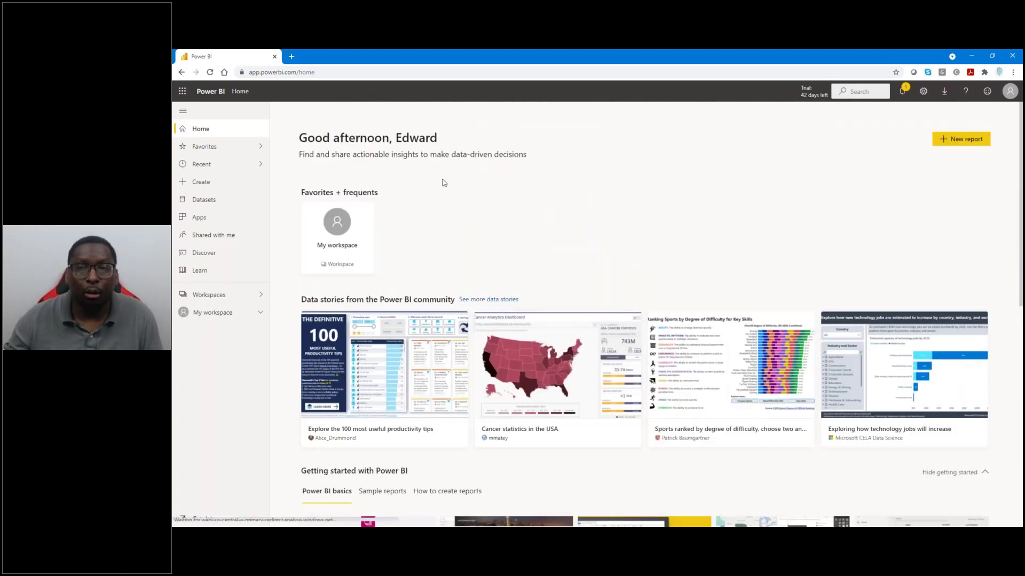
View the Favorites, Recent, Create, Datasets and Apps pages one after another.
{"action": "left_click", "coordinate": [199, 147]}
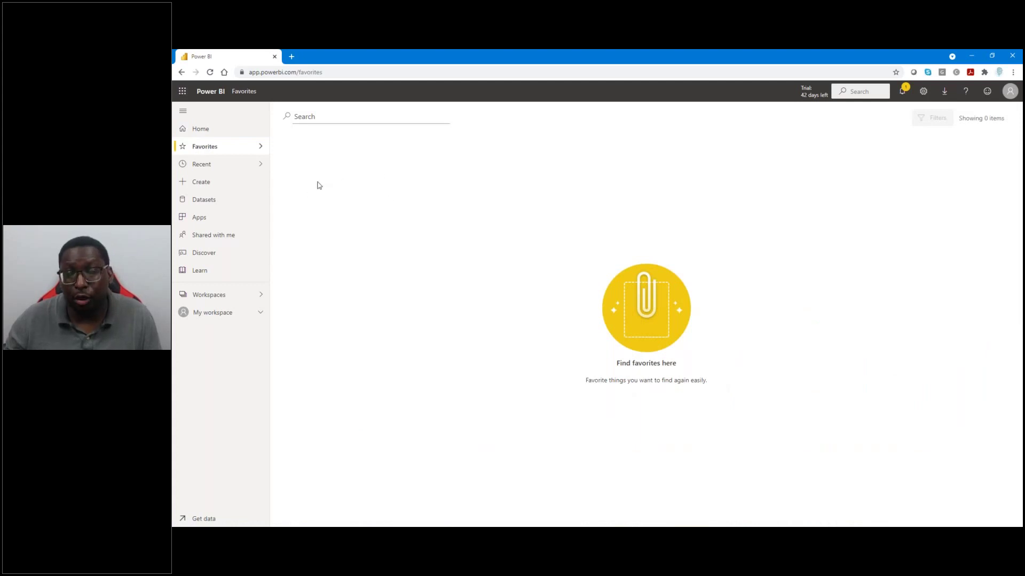
{"action": "left_click", "coordinate": [206, 169]}
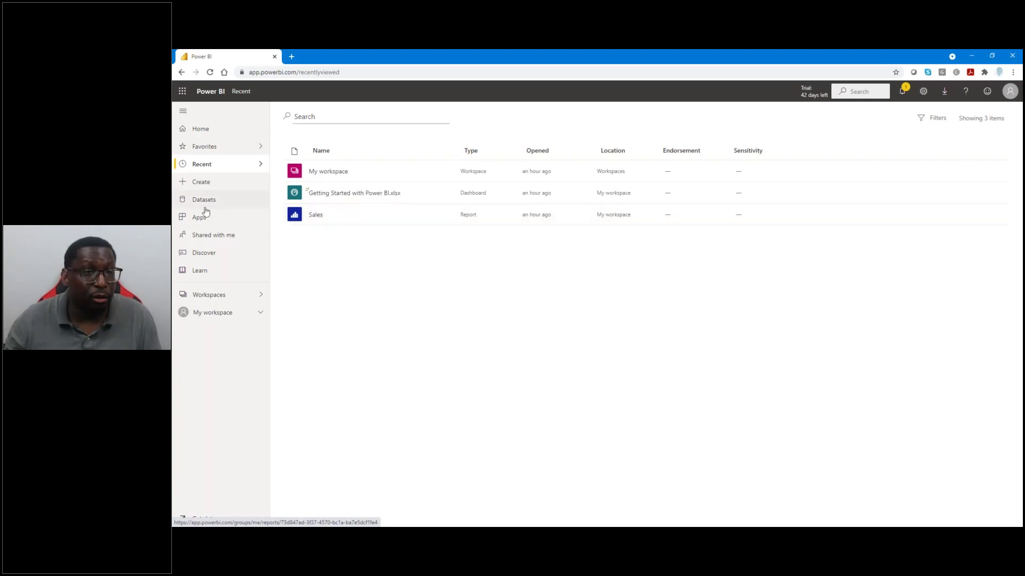
{"action": "left_click", "coordinate": [206, 187]}
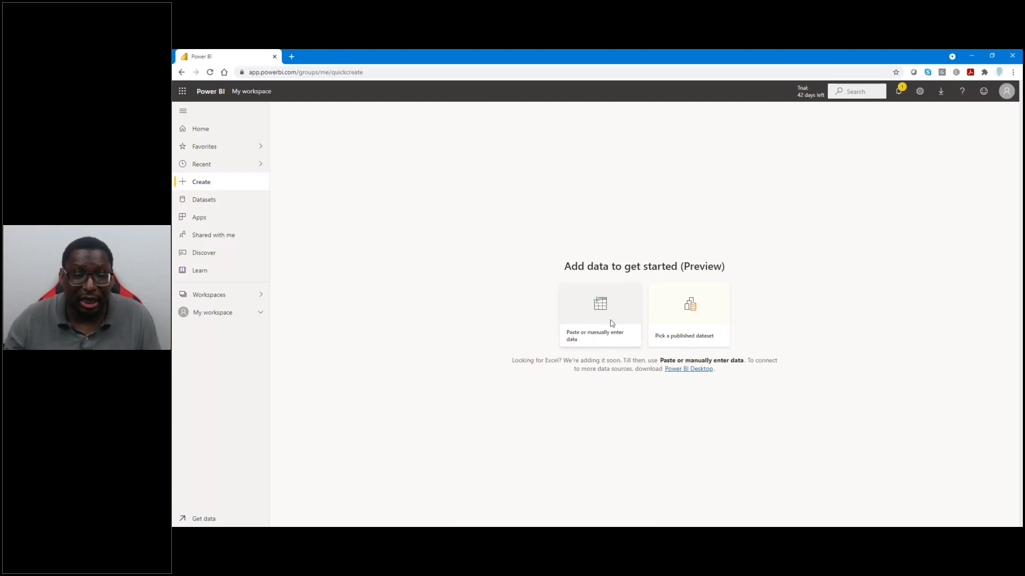
{"action": "left_click", "coordinate": [206, 201]}
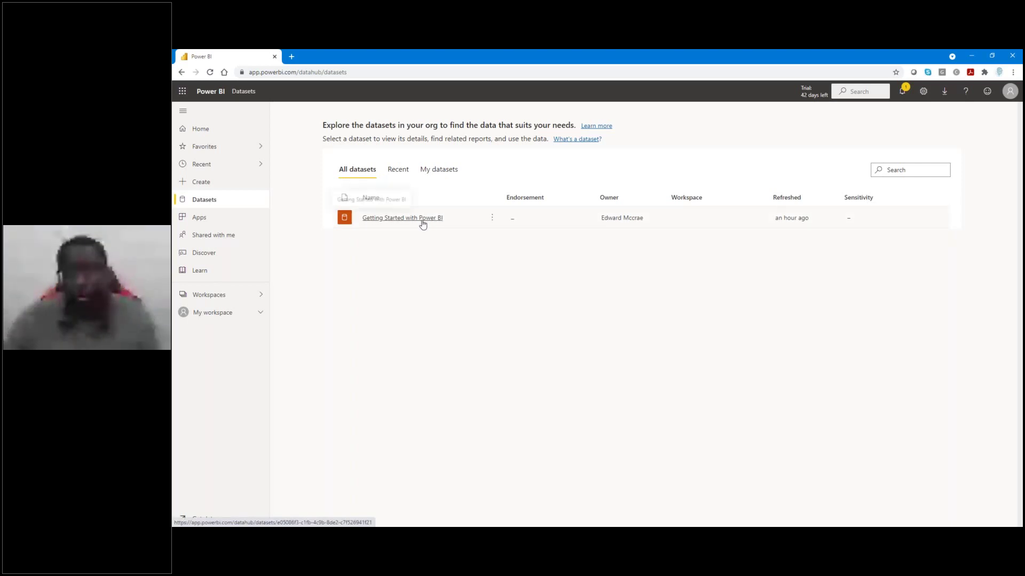
{"action": "left_click", "coordinate": [201, 219]}
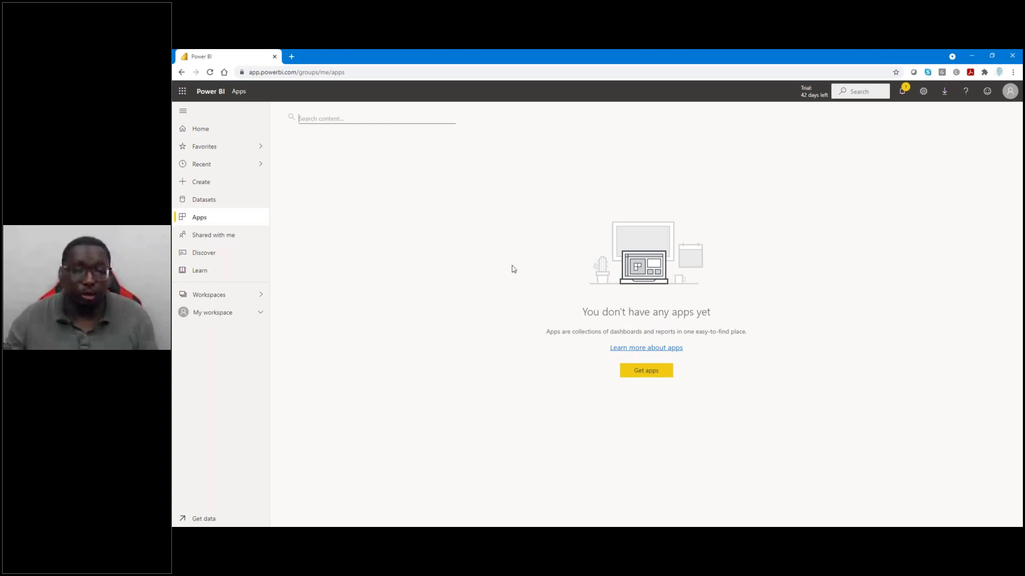
View the Shared with me, Discover and Learn pages, and look over the list of available workspaces.
{"action": "left_click", "coordinate": [230, 242]}
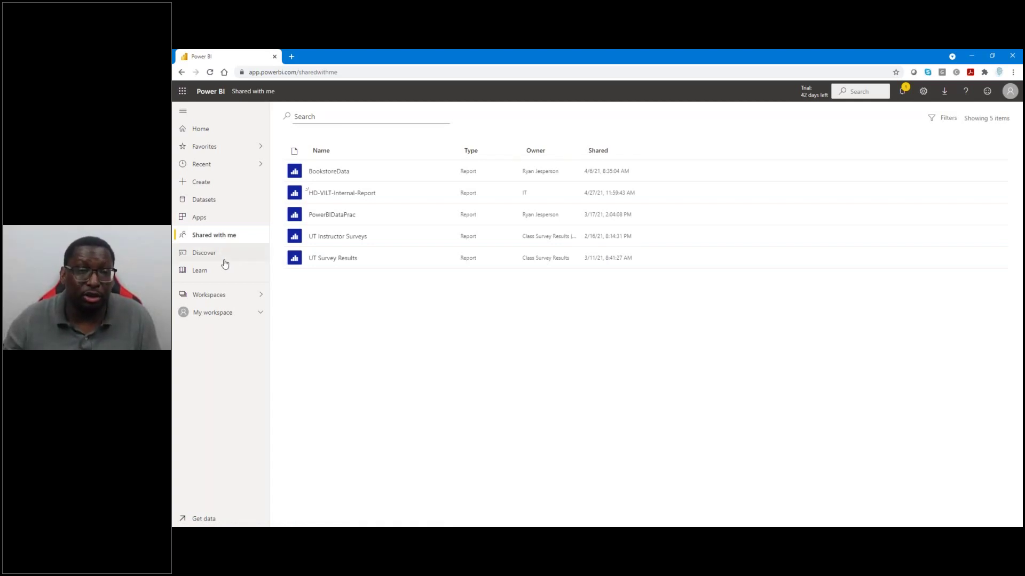
{"action": "left_click", "coordinate": [195, 258]}
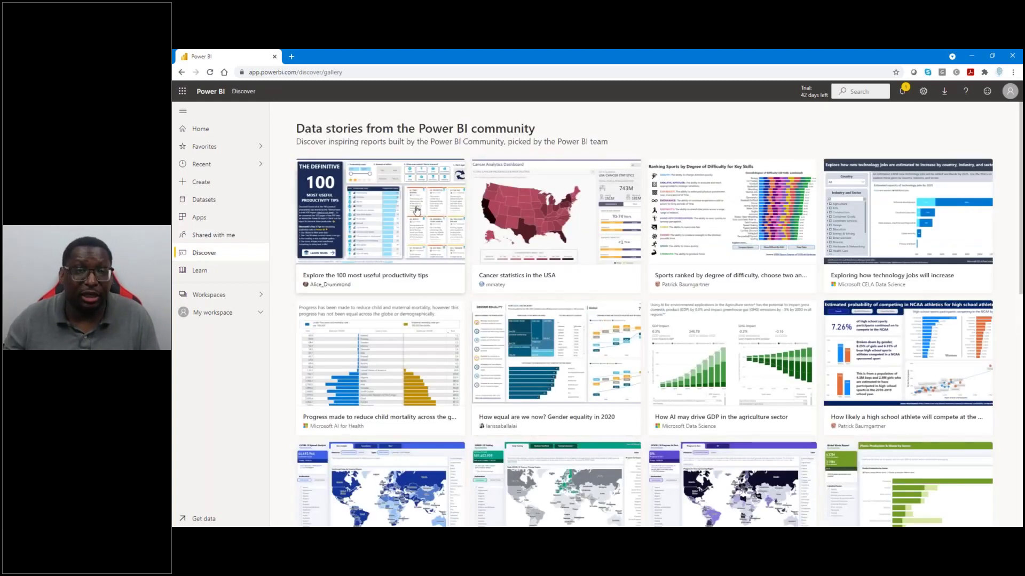
{"action": "left_click", "coordinate": [213, 277]}
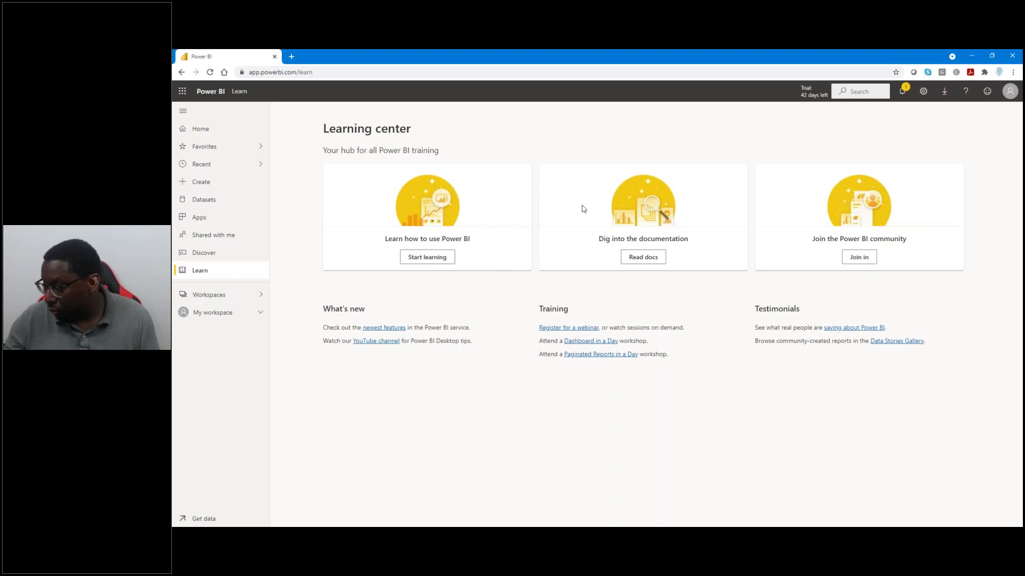
{"action": "left_click", "coordinate": [209, 297]}
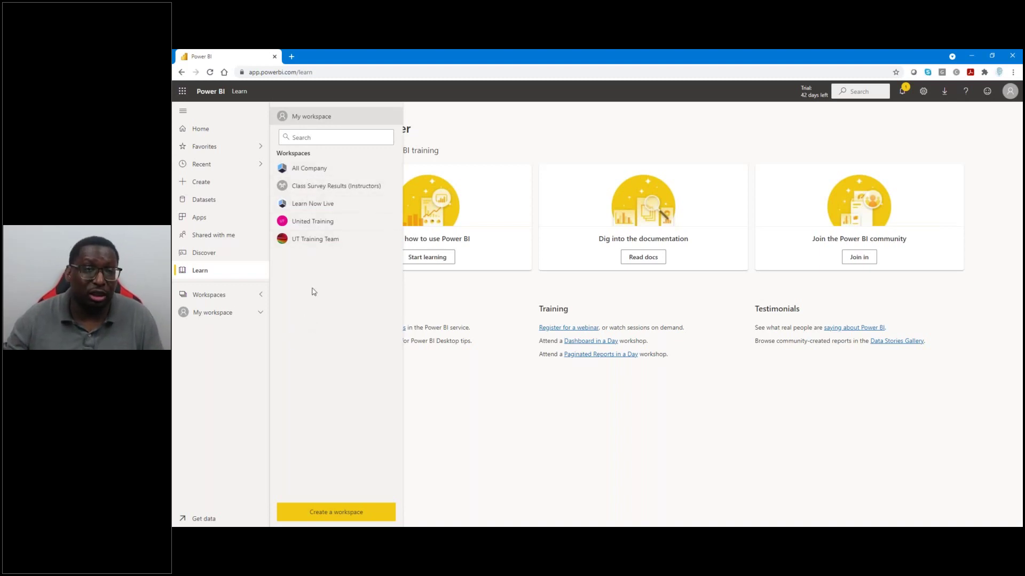
{"action": "left_click", "coordinate": [238, 403]}
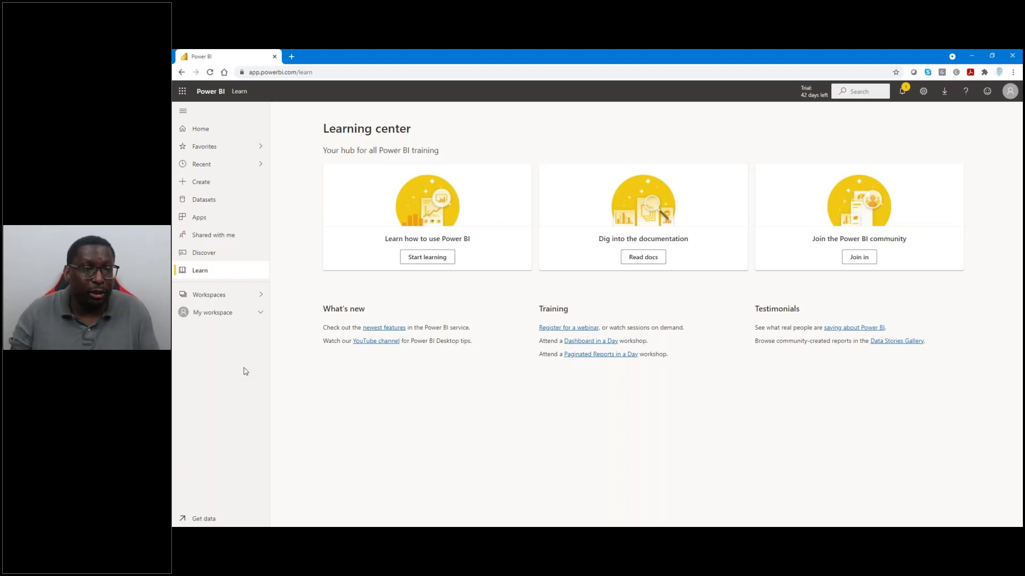
Start a new dataset in My workspace and check the organization's published apps as a content source.
{"action": "left_click", "coordinate": [228, 317]}
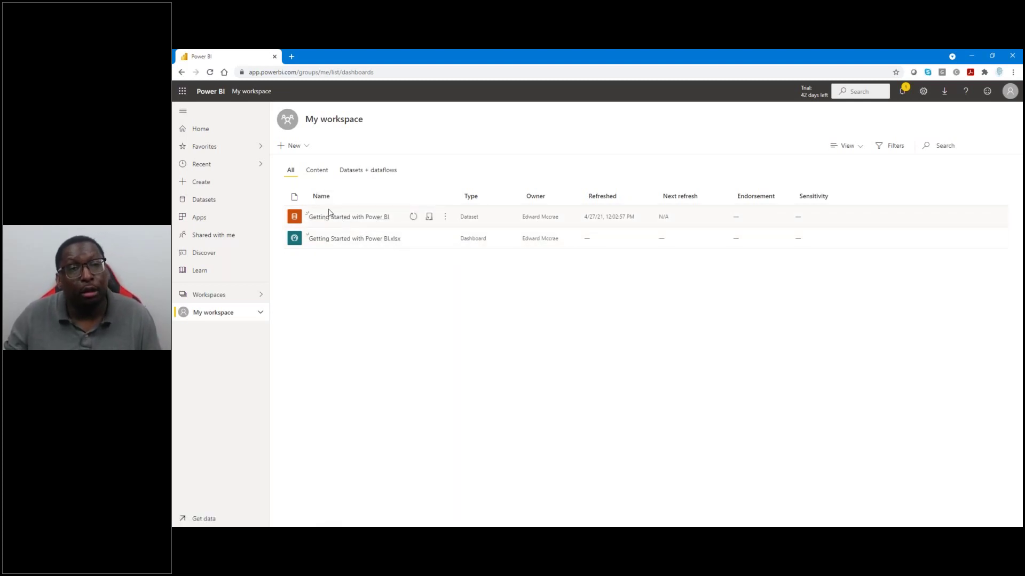
{"action": "left_click", "coordinate": [307, 148]}
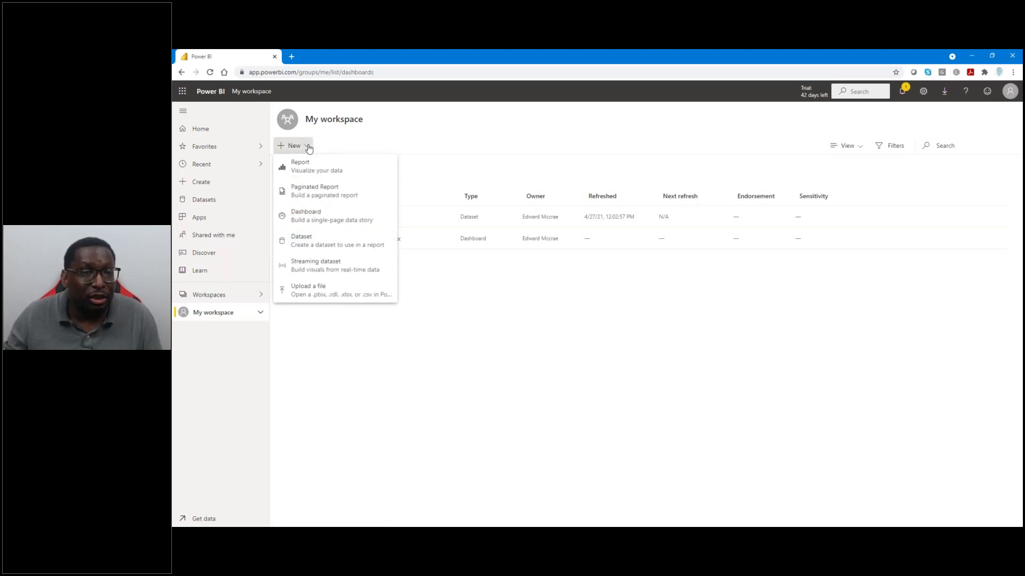
{"action": "left_click", "coordinate": [312, 244]}
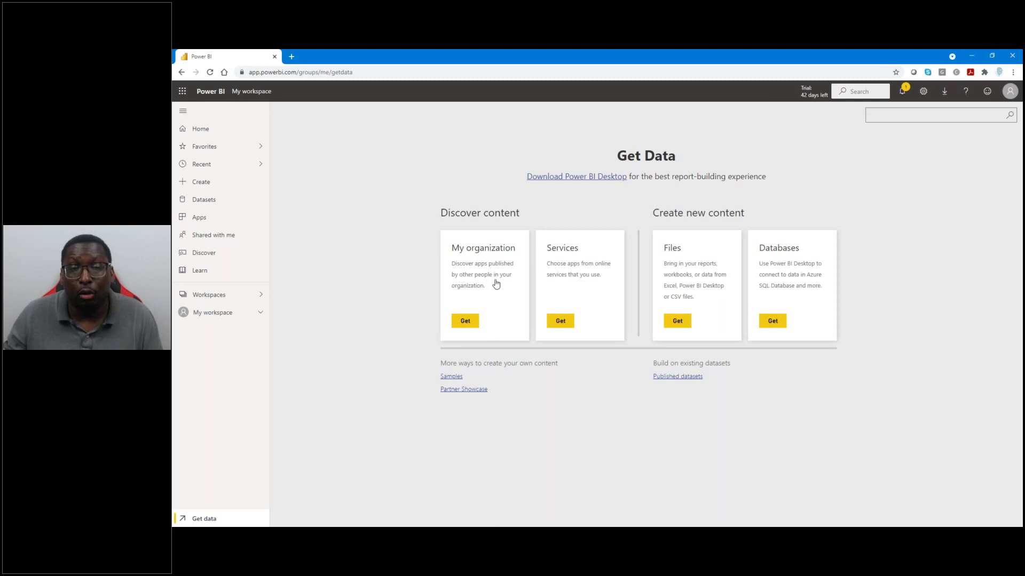
{"action": "left_click", "coordinate": [471, 323]}
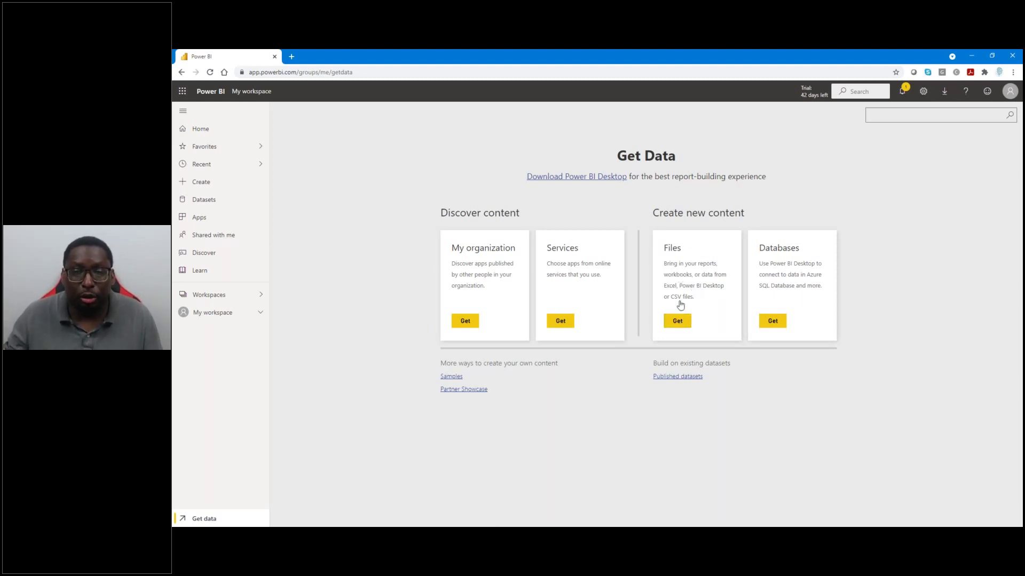
Choose OneDrive - Business as the file source and browse to In Class Stuff > Power Hours > Exercise Files > Excel.
{"action": "left_click", "coordinate": [678, 322]}
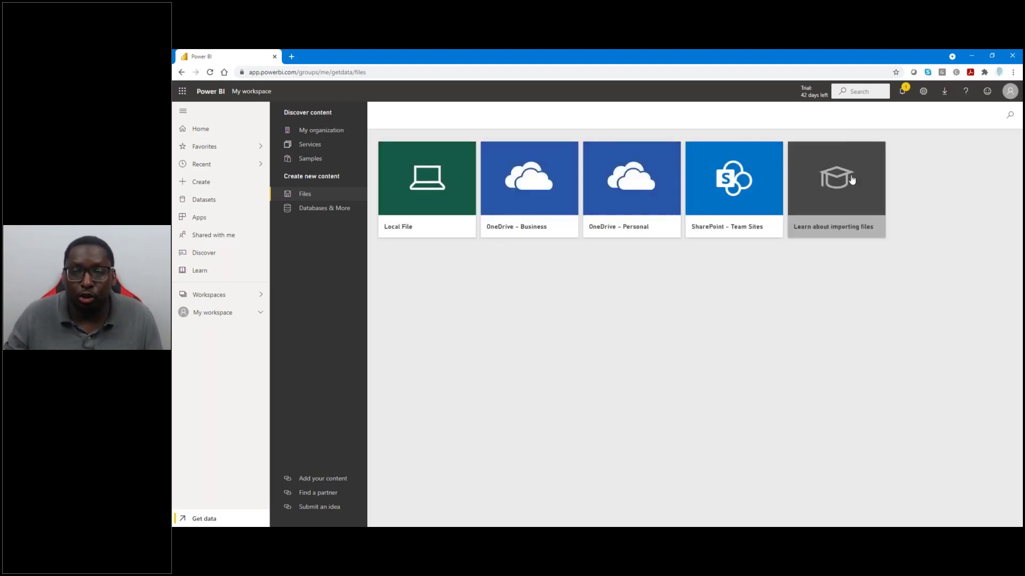
{"action": "left_click", "coordinate": [530, 181]}
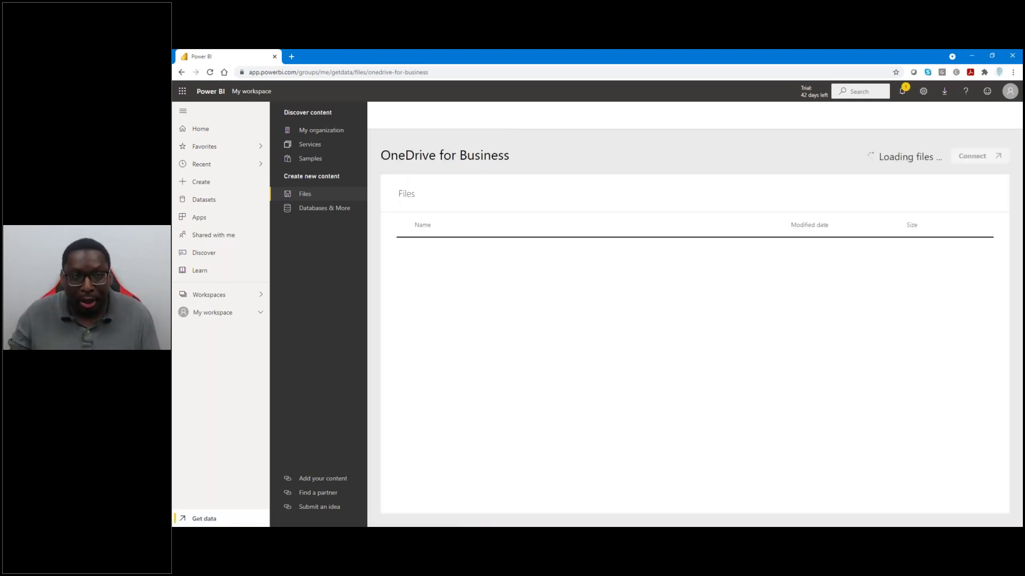
{"action": "left_click", "coordinate": [438, 251]}
{"action": "scroll", "coordinate": [451, 416], "scroll_direction": "down", "scroll_amount": 3}
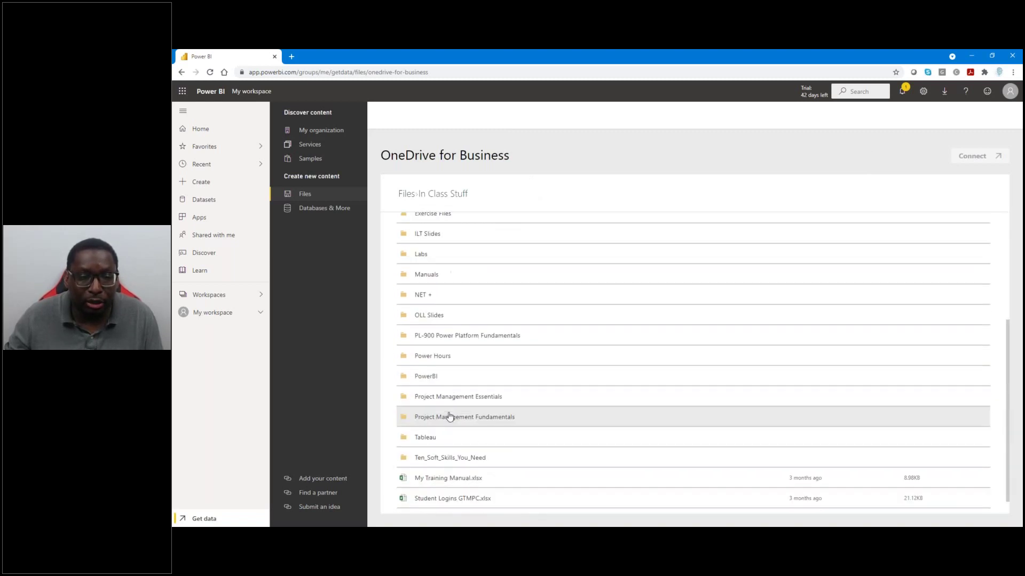
{"action": "left_click", "coordinate": [430, 356]}
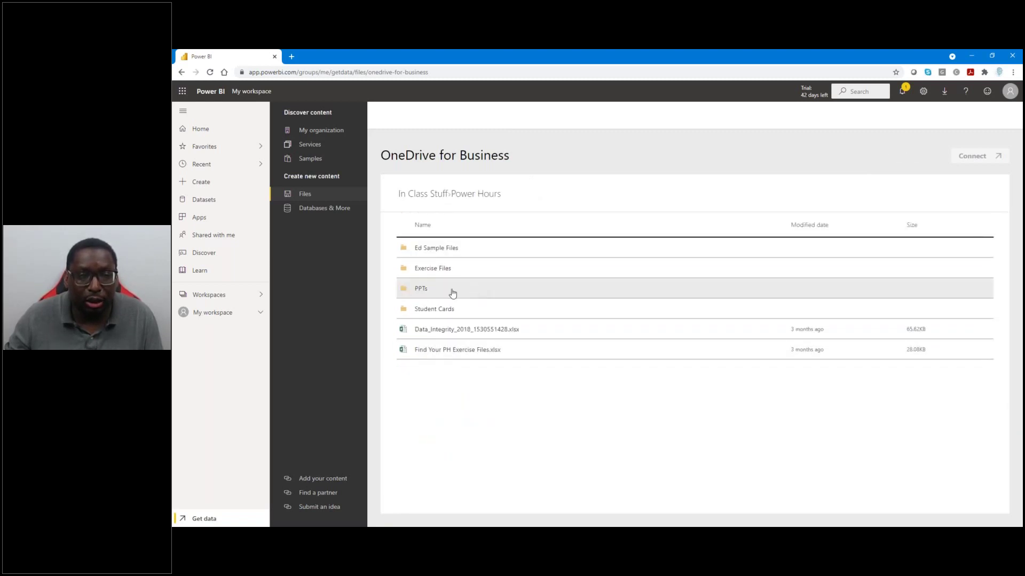
{"action": "left_click", "coordinate": [425, 268]}
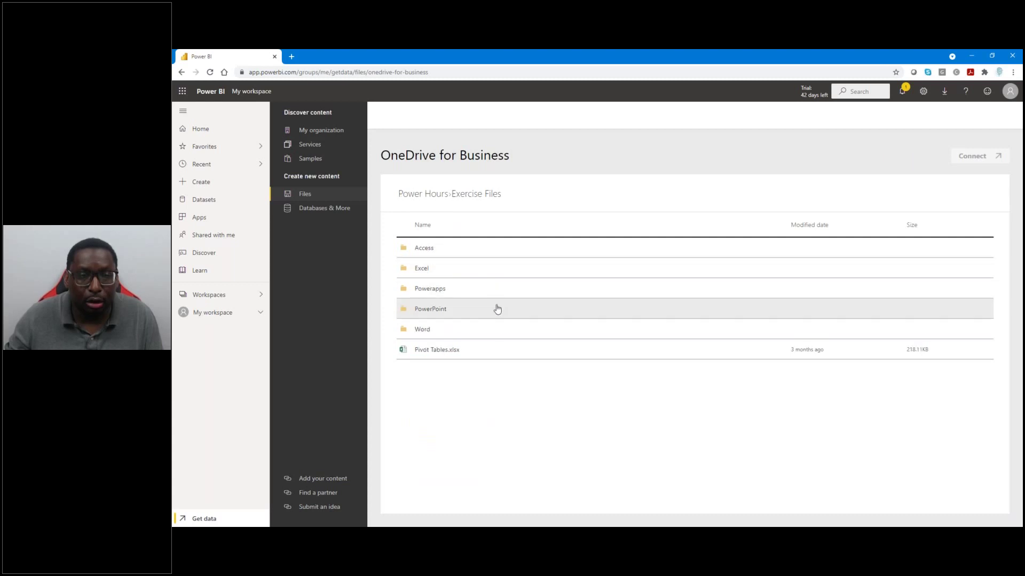
{"action": "left_click", "coordinate": [419, 273]}
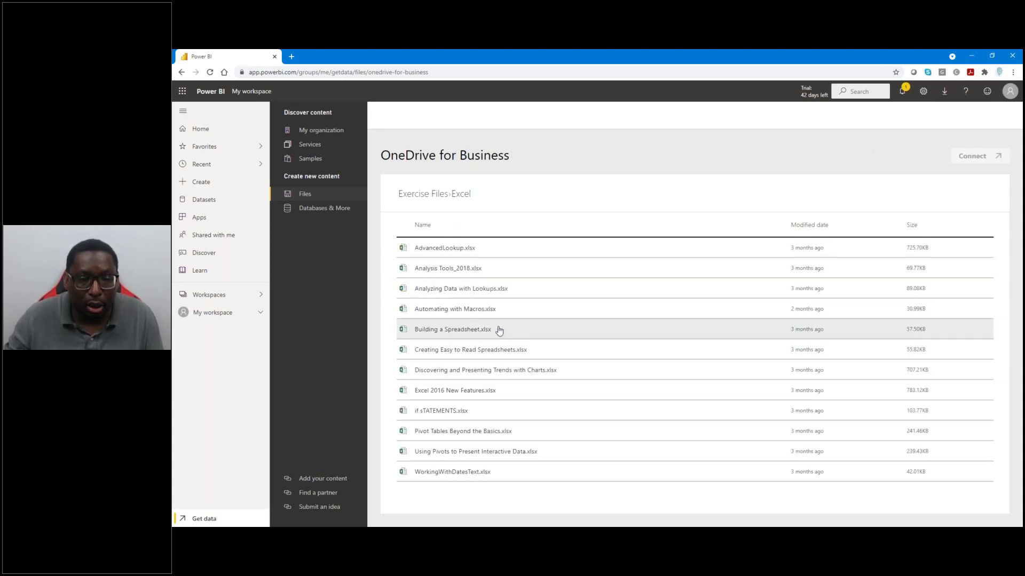
Try to import the Excel data from the workbook Pivot Tables Beyond the Basics.xlsx.
{"action": "left_click", "coordinate": [490, 431]}
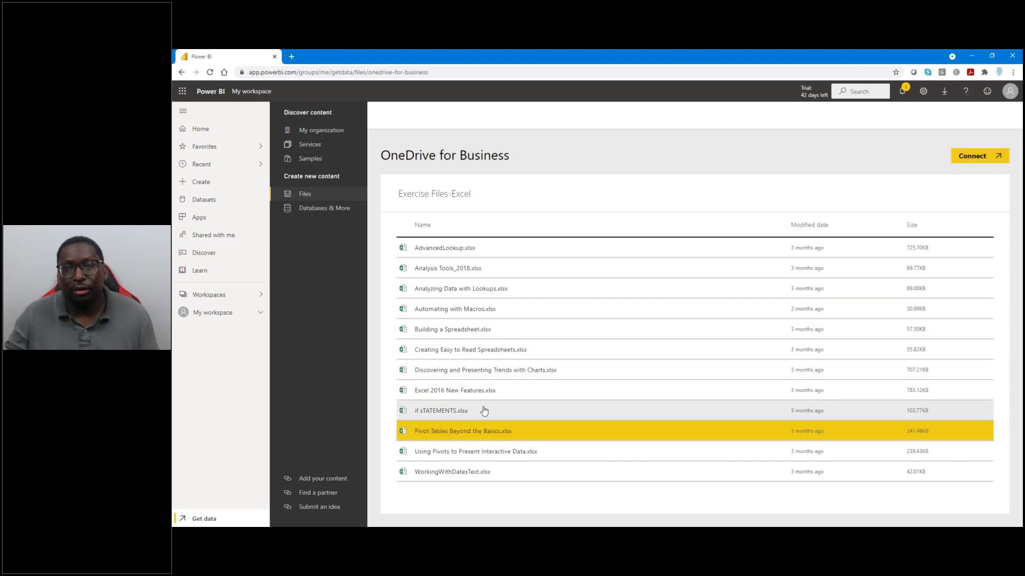
{"action": "left_click", "coordinate": [982, 156]}
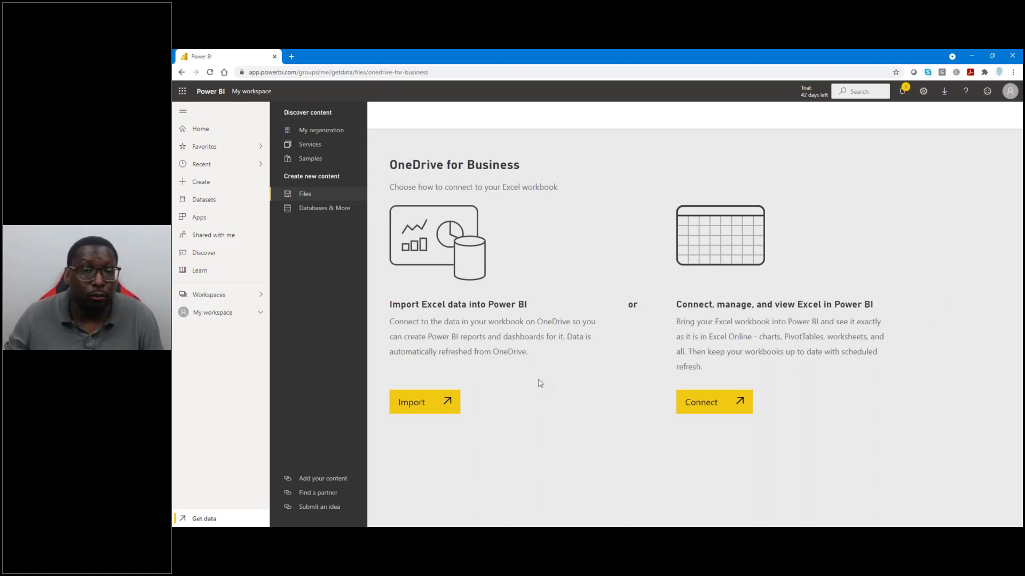
{"action": "left_click", "coordinate": [423, 409]}
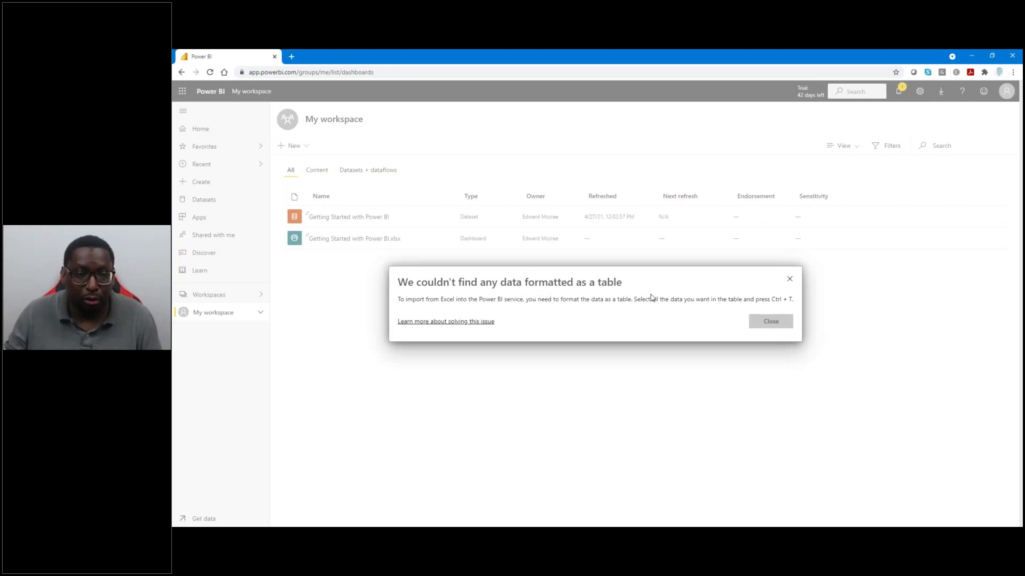
{"action": "left_click", "coordinate": [768, 321]}
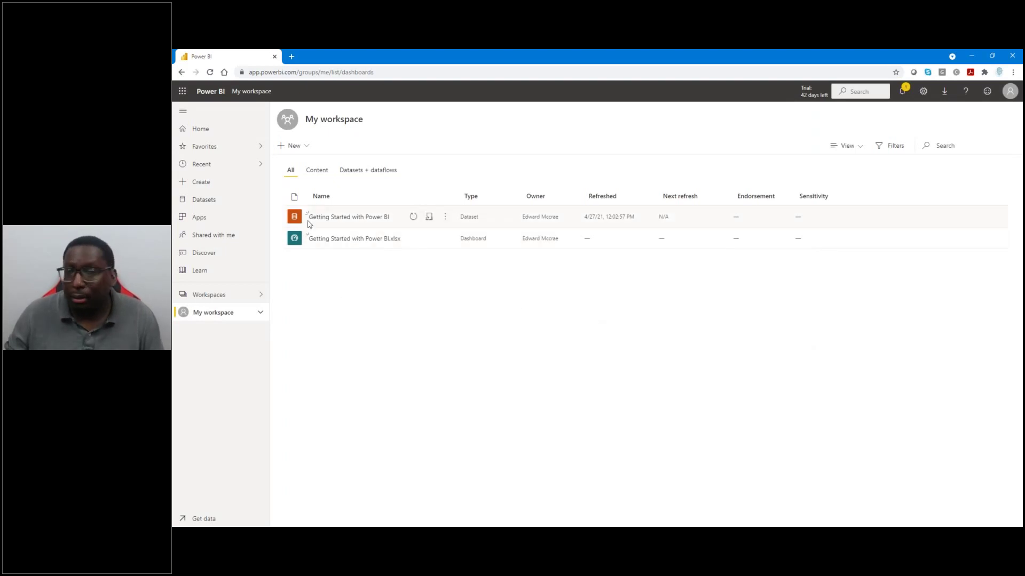
Create a report from scratch on the Getting Started with Power BI dataset and inspect the invoices and salespeople table fields.
{"action": "left_click", "coordinate": [342, 218]}
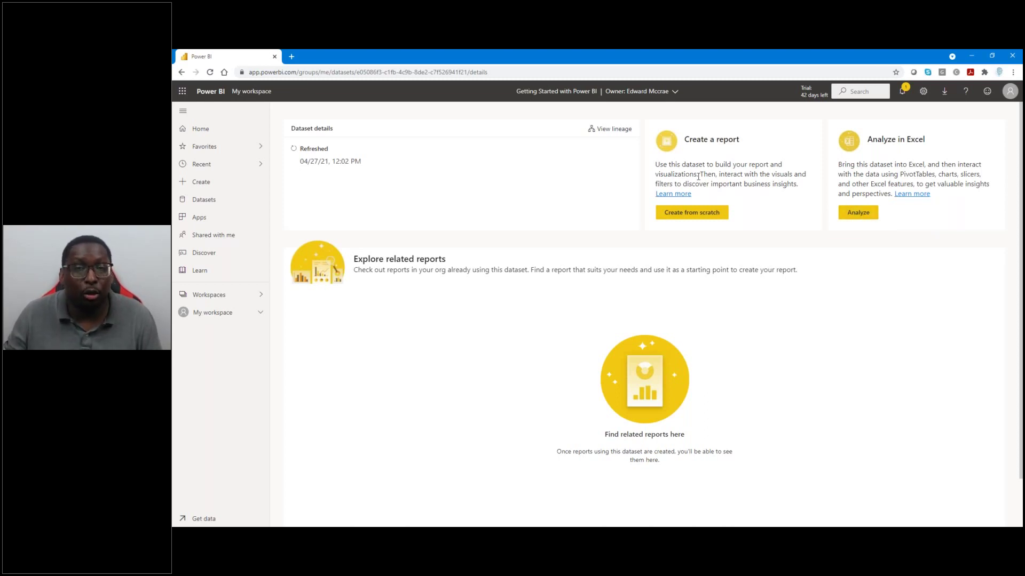
{"action": "left_click", "coordinate": [713, 216]}
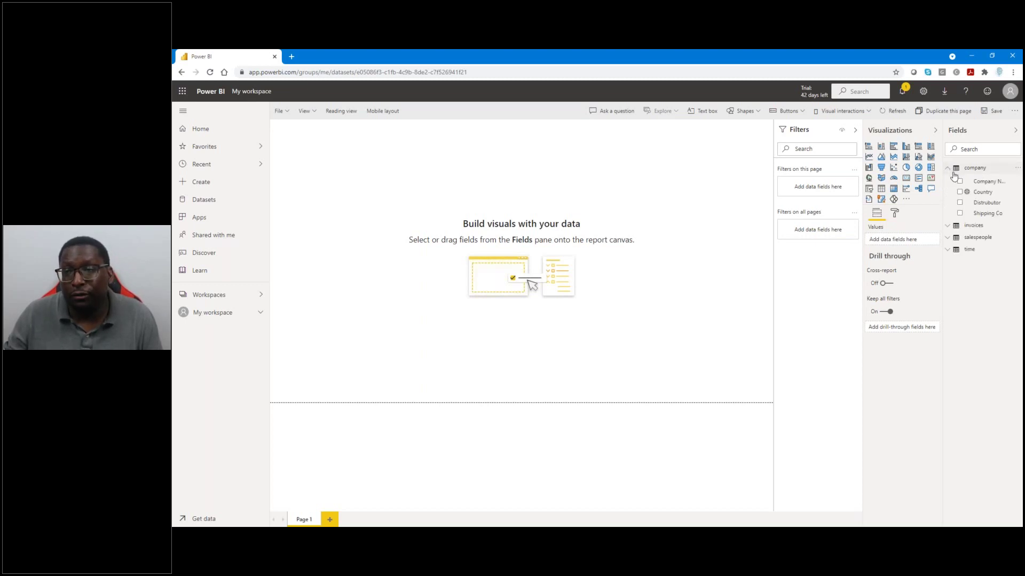
{"action": "left_click", "coordinate": [948, 181]}
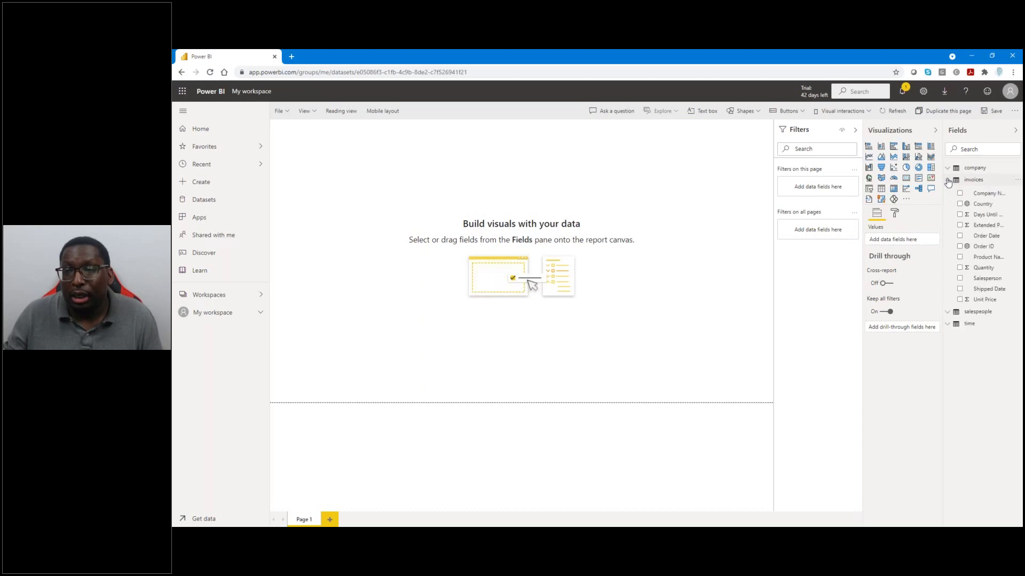
{"action": "left_click", "coordinate": [948, 182]}
{"action": "left_click", "coordinate": [948, 193]}
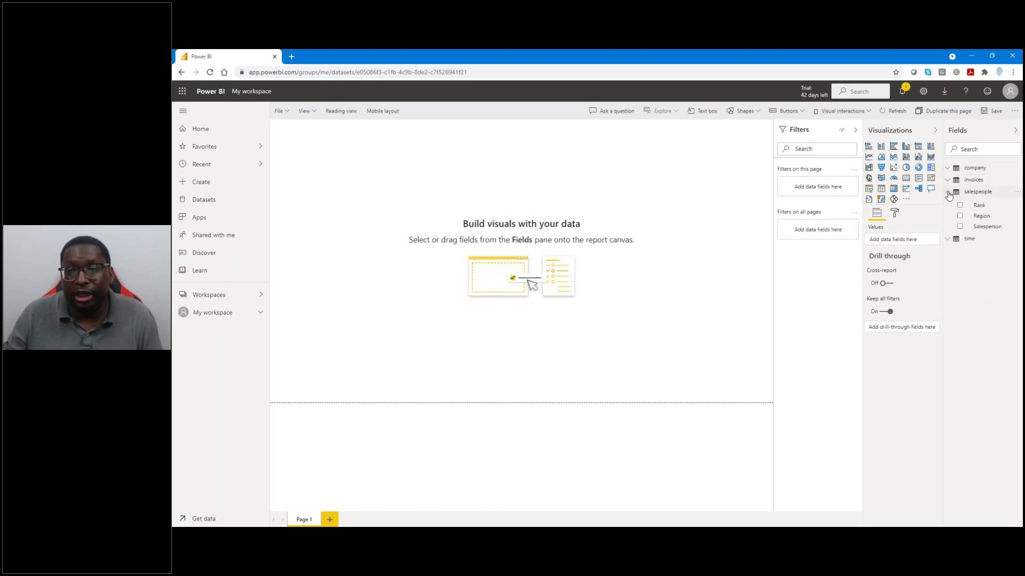
Collapse the salespeople table and check the time table in the dataset's field list.
{"action": "left_click", "coordinate": [948, 193]}
{"action": "left_click", "coordinate": [949, 205]}
{"action": "left_click", "coordinate": [949, 205]}
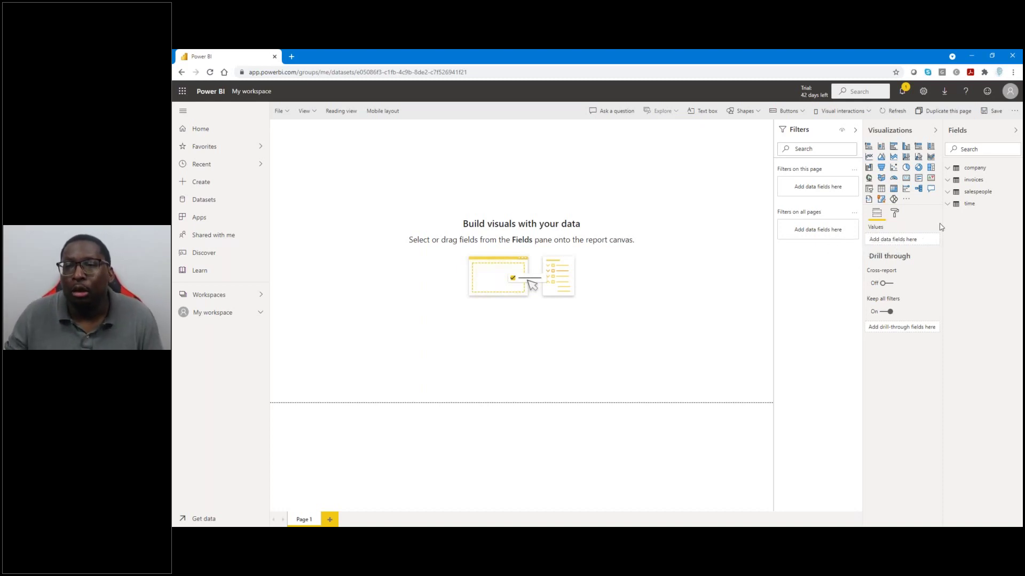
Create a table visual on the blank page from the invoices fields Salesperson and Extended Price.
{"action": "left_click", "coordinate": [947, 181]}
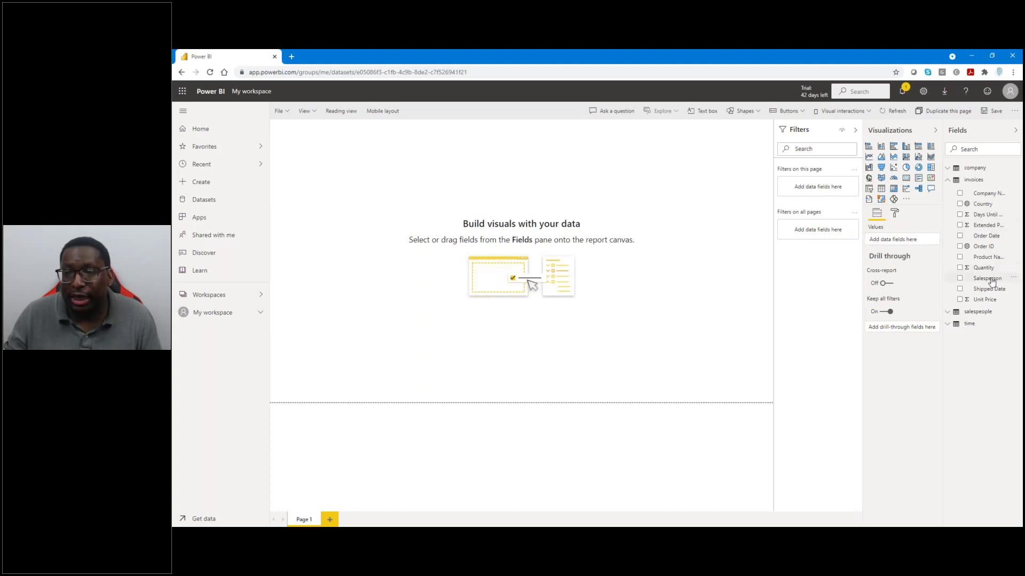
{"action": "left_click_drag", "start_coordinate": [991, 281], "coordinate": [366, 224]}
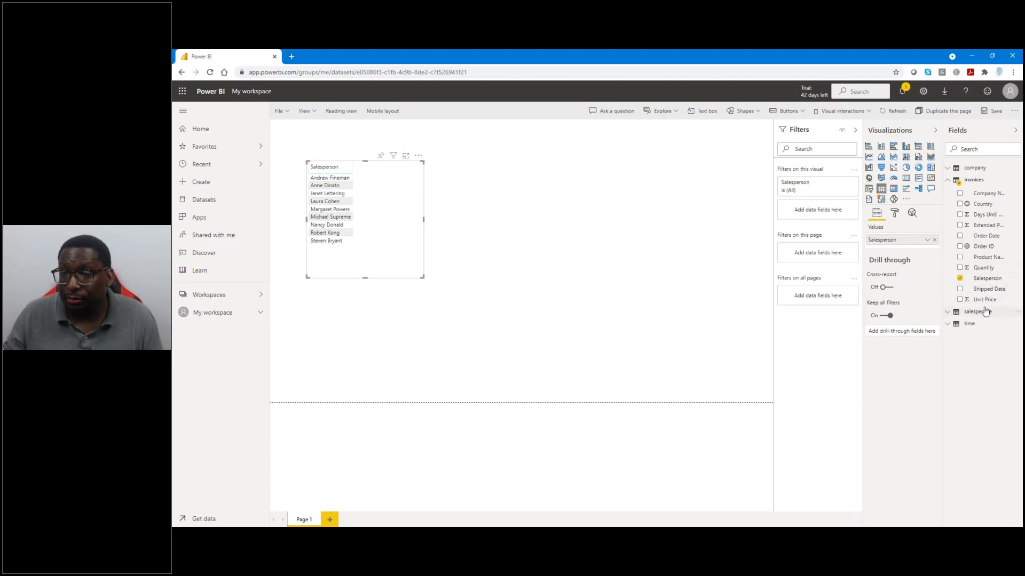
{"action": "left_click_drag", "start_coordinate": [988, 228], "coordinate": [384, 219]}
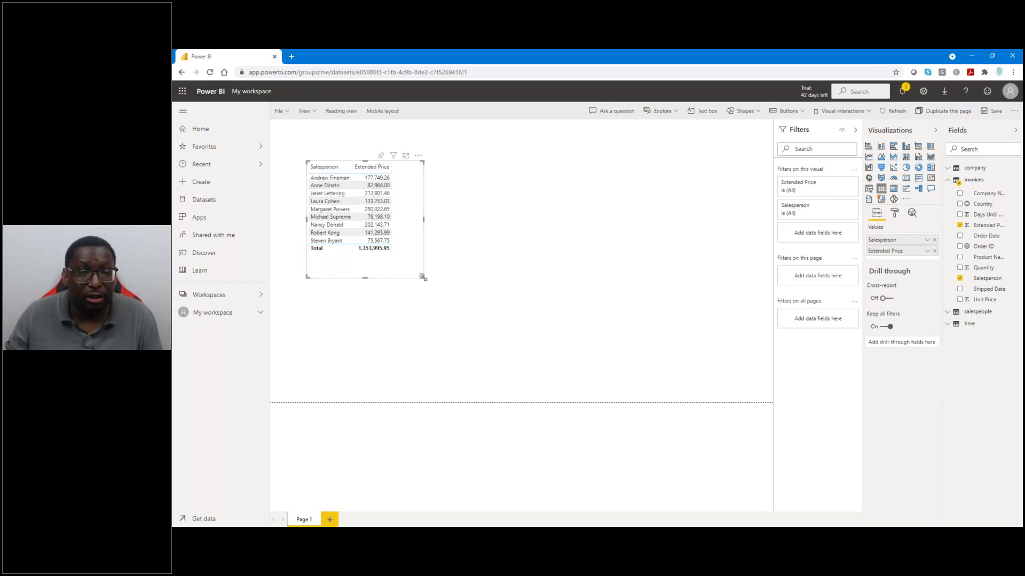
Shrink the Salesperson table to fit its contents and place it in the page's upper-left corner.
{"action": "left_click_drag", "start_coordinate": [417, 267], "coordinate": [394, 261]}
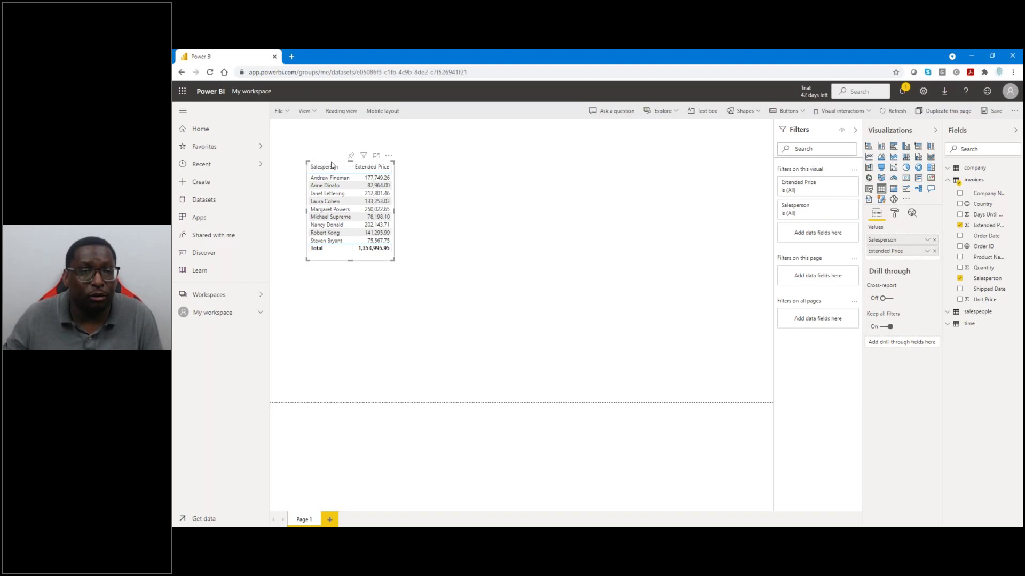
{"action": "left_click", "coordinate": [480, 197]}
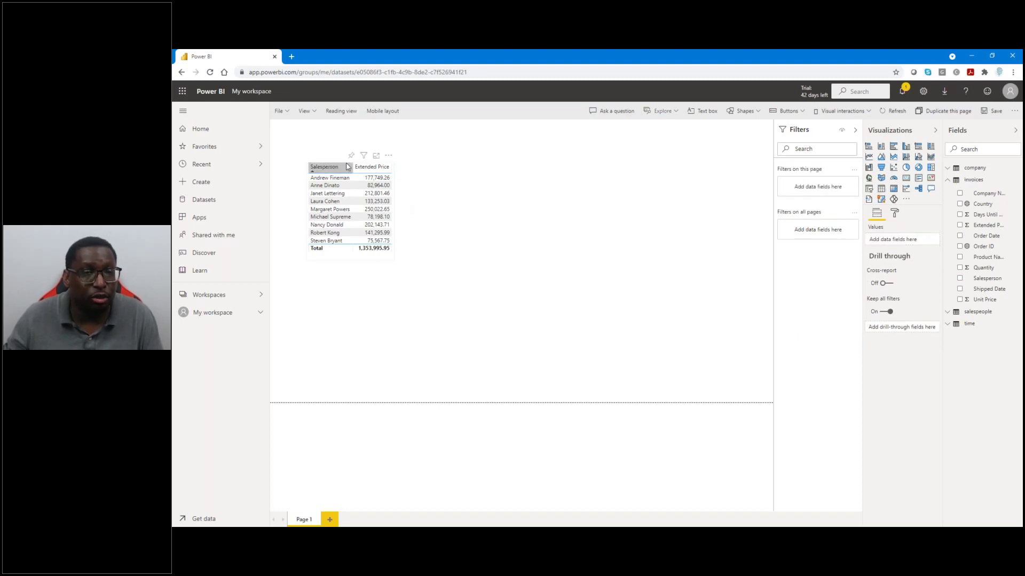
{"action": "left_click_drag", "start_coordinate": [347, 165], "coordinate": [632, 217]}
{"action": "left_click_drag", "start_coordinate": [547, 245], "coordinate": [293, 133]}
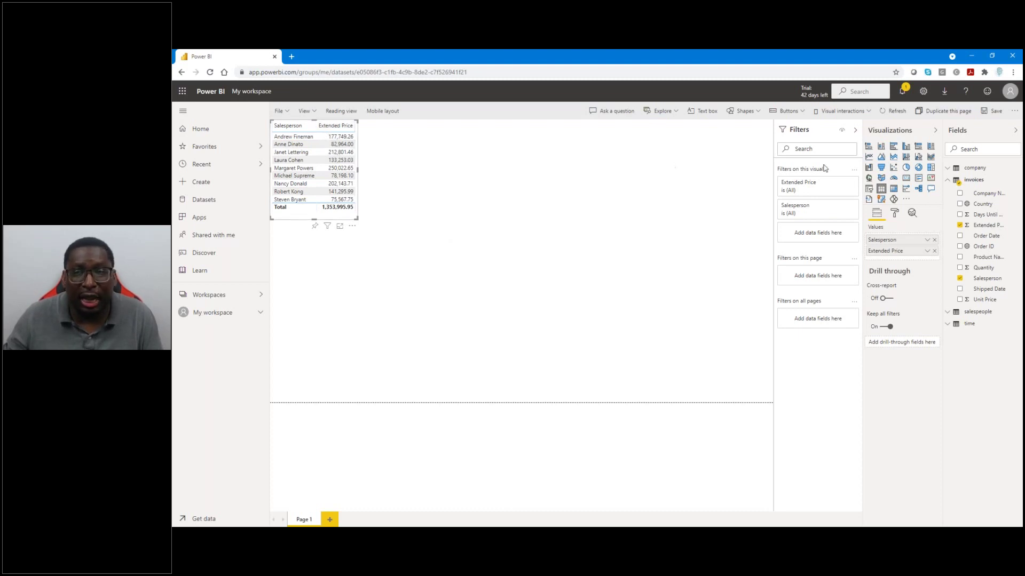
Try the Salesperson table as a stacked bar, stacked column, funnel and donut chart, returning to the stacked column chart.
{"action": "left_click", "coordinate": [868, 147]}
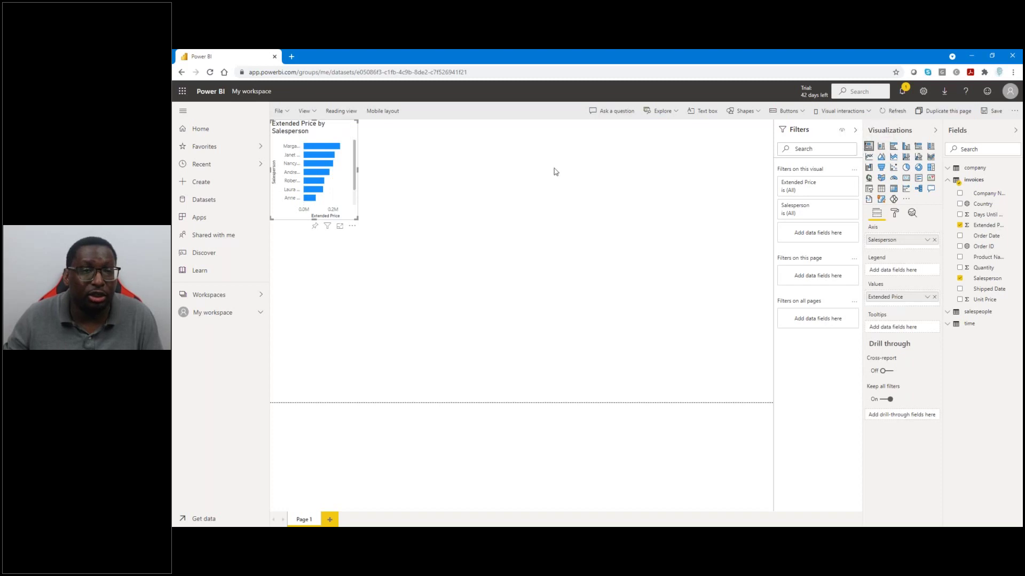
{"action": "left_click", "coordinate": [881, 148]}
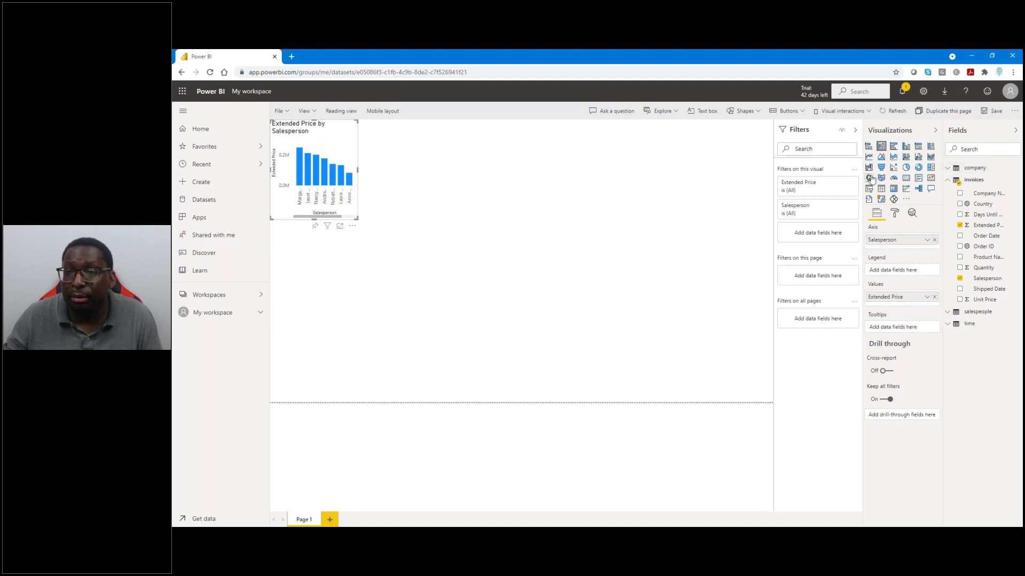
{"action": "left_click", "coordinate": [882, 168]}
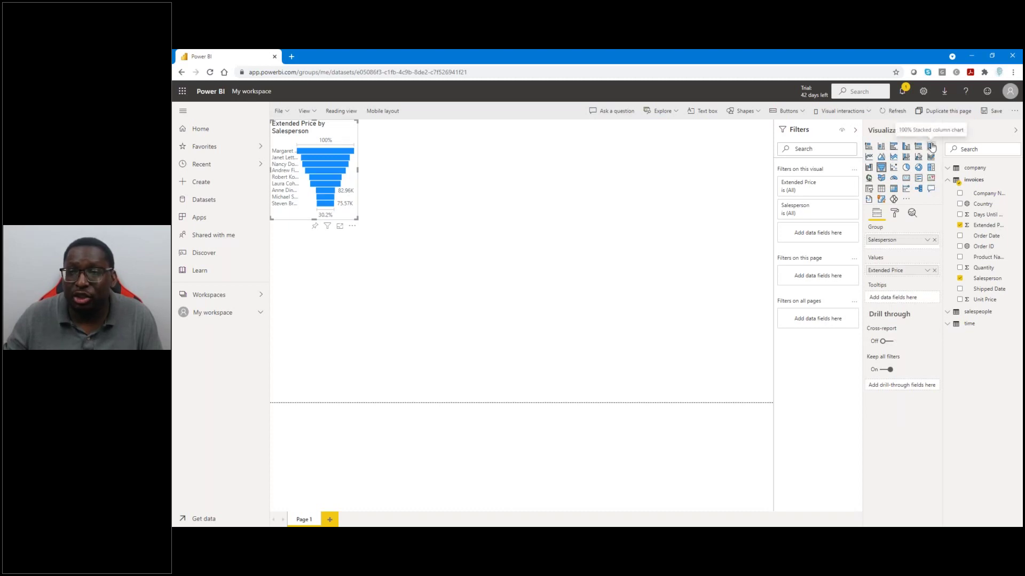
{"action": "left_click", "coordinate": [919, 168]}
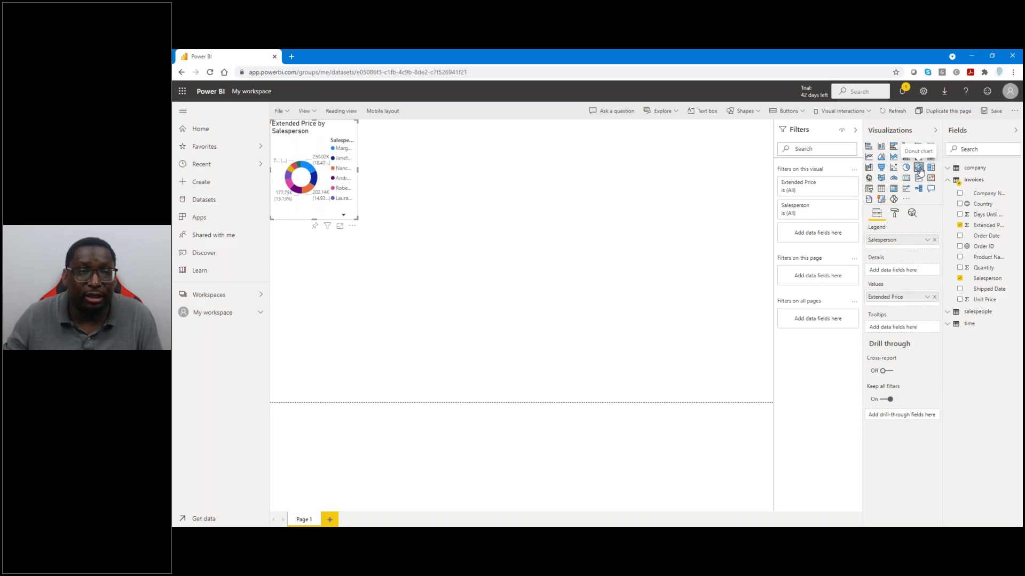
{"action": "left_click", "coordinate": [881, 149]}
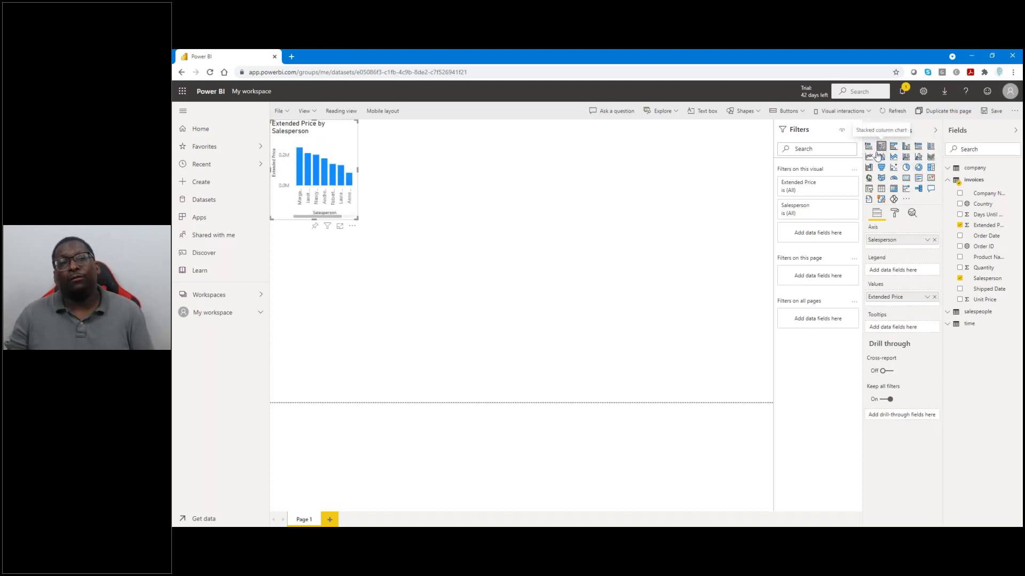
Split the enlarged column chart by Country as legend and switch it to a clustered column chart spanning most of the page.
{"action": "left_click_drag", "start_coordinate": [396, 239], "coordinate": [547, 295]}
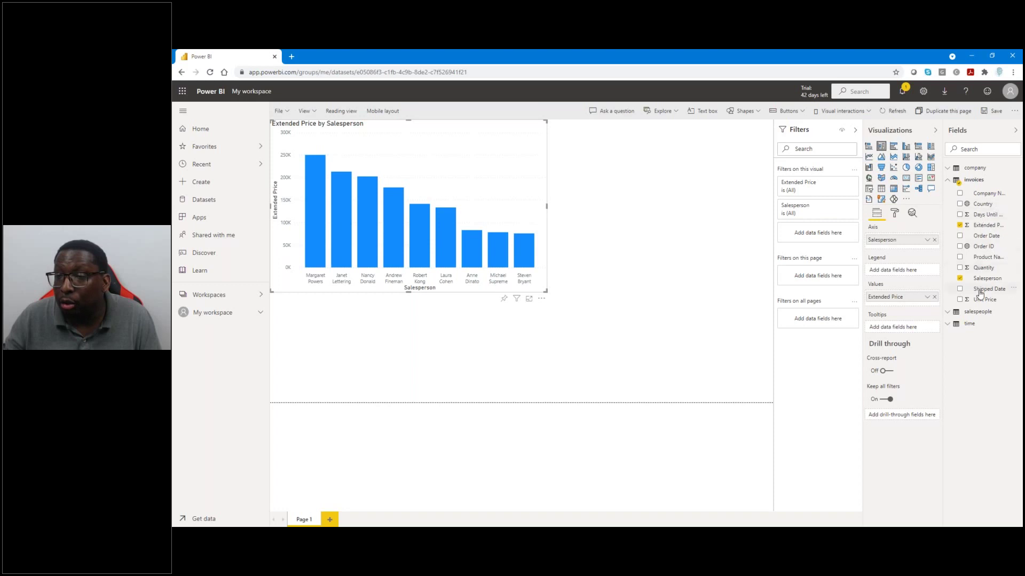
{"action": "left_click_drag", "start_coordinate": [984, 204], "coordinate": [912, 260]}
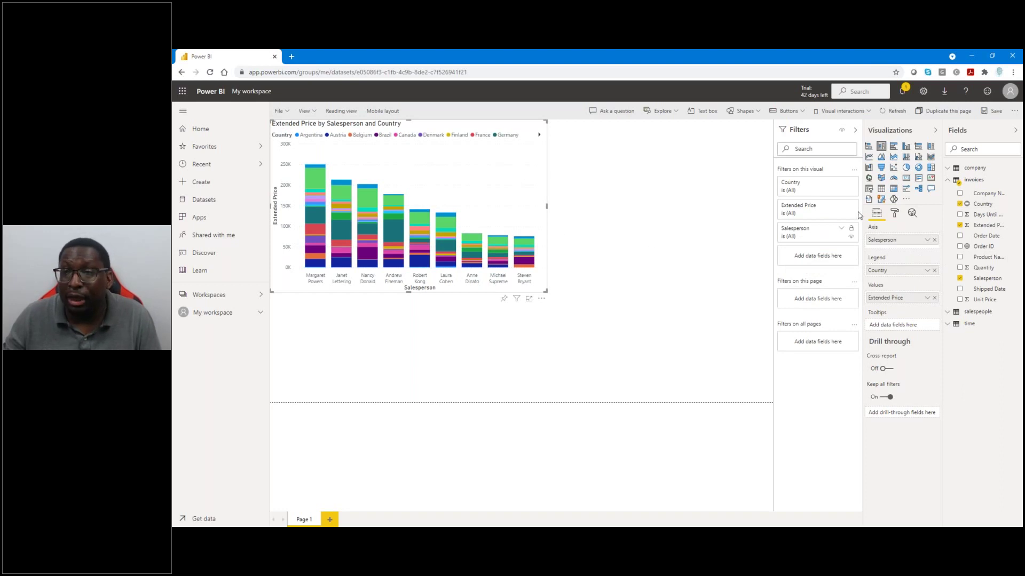
{"action": "left_click", "coordinate": [906, 150]}
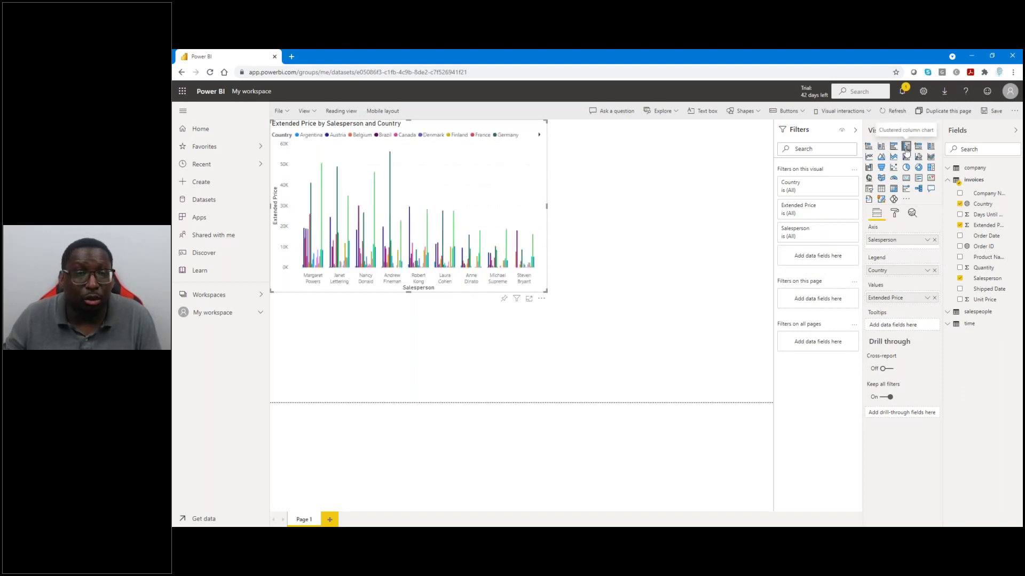
{"action": "left_click_drag", "start_coordinate": [687, 333], "coordinate": [750, 339]}
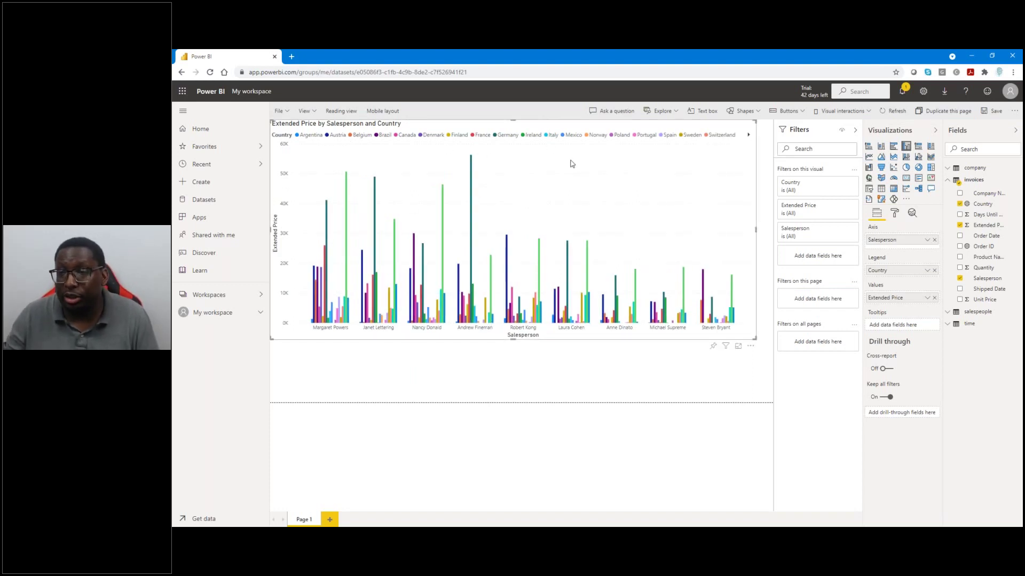
Remove Country from the chart's legend and convert the visual back to a compact table.
{"action": "left_click", "coordinate": [935, 271]}
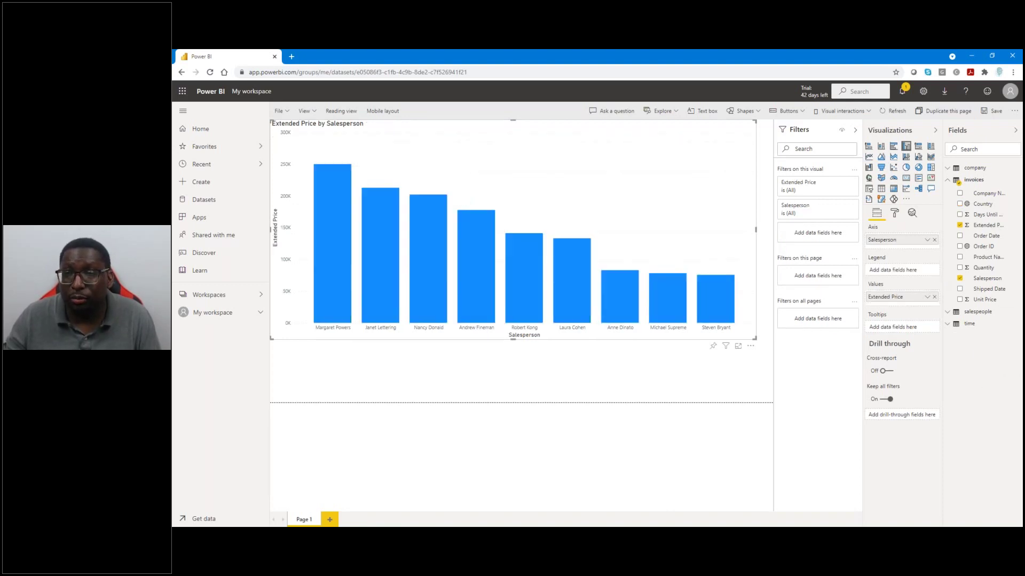
{"action": "left_click", "coordinate": [882, 189]}
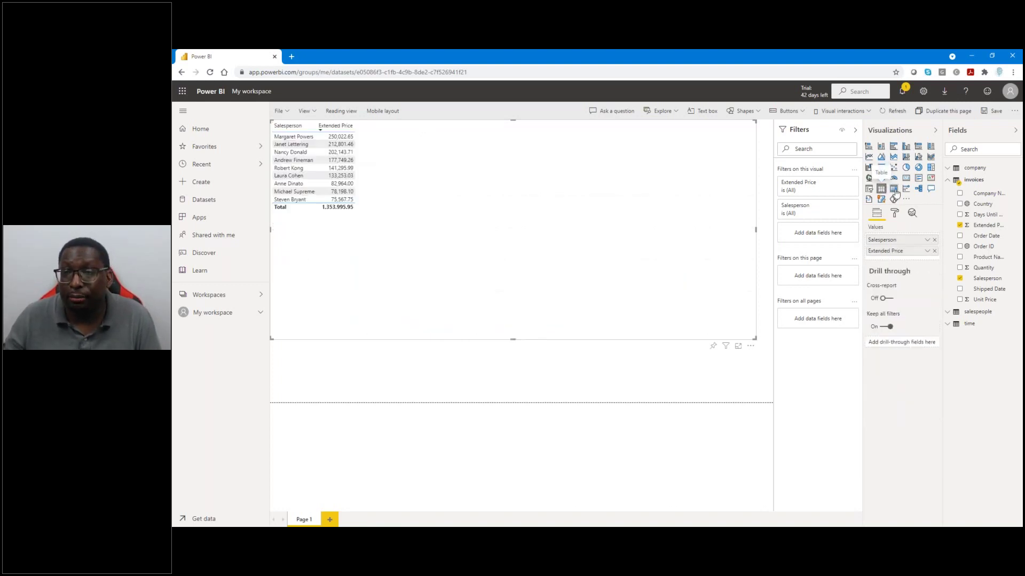
{"action": "left_click_drag", "start_coordinate": [753, 338], "coordinate": [362, 216]}
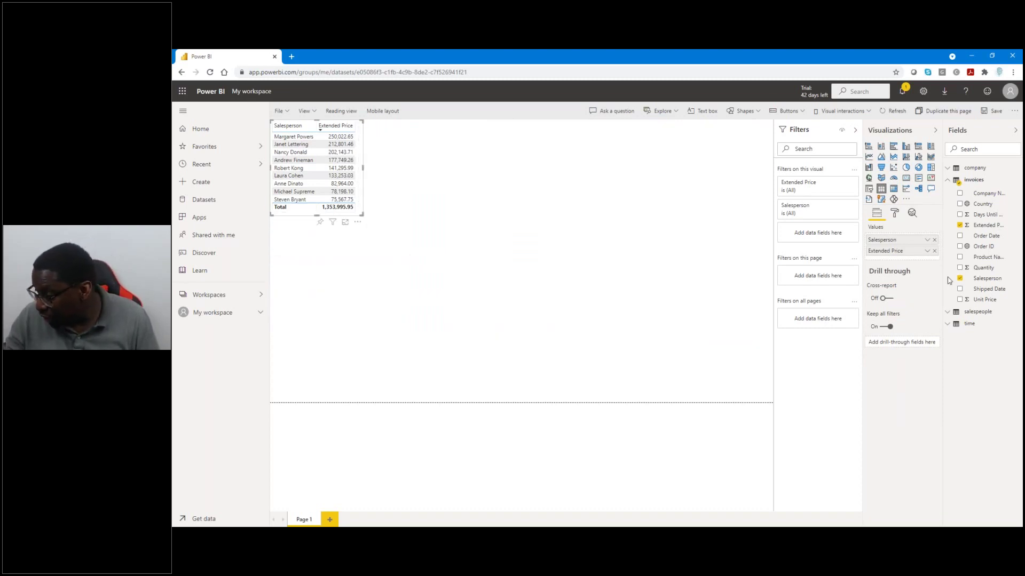
Add a wide clustered bar chart beside the table with Salesperson as axis and Extended Price as values.
{"action": "left_click", "coordinate": [716, 253]}
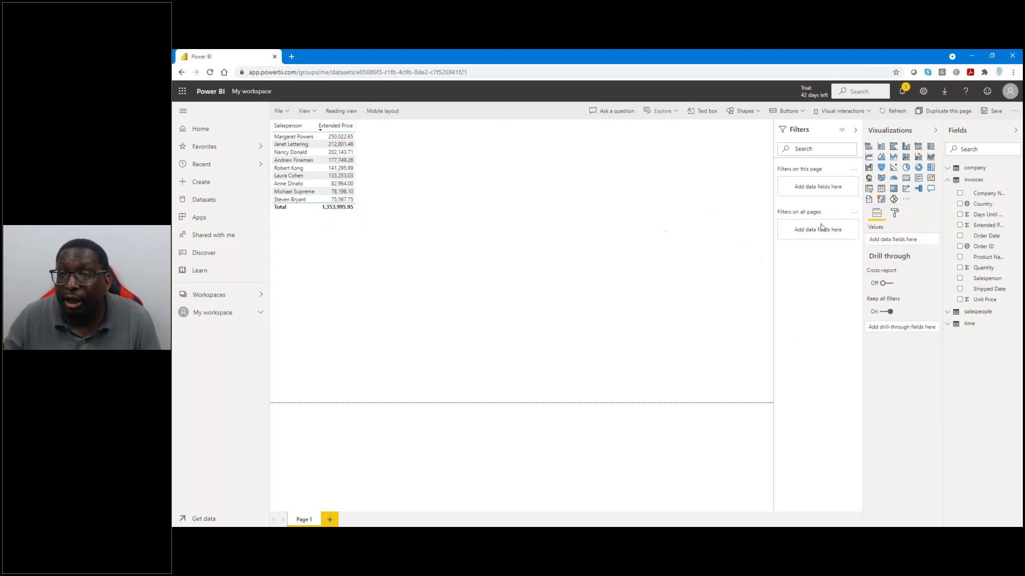
{"action": "left_click", "coordinate": [894, 148]}
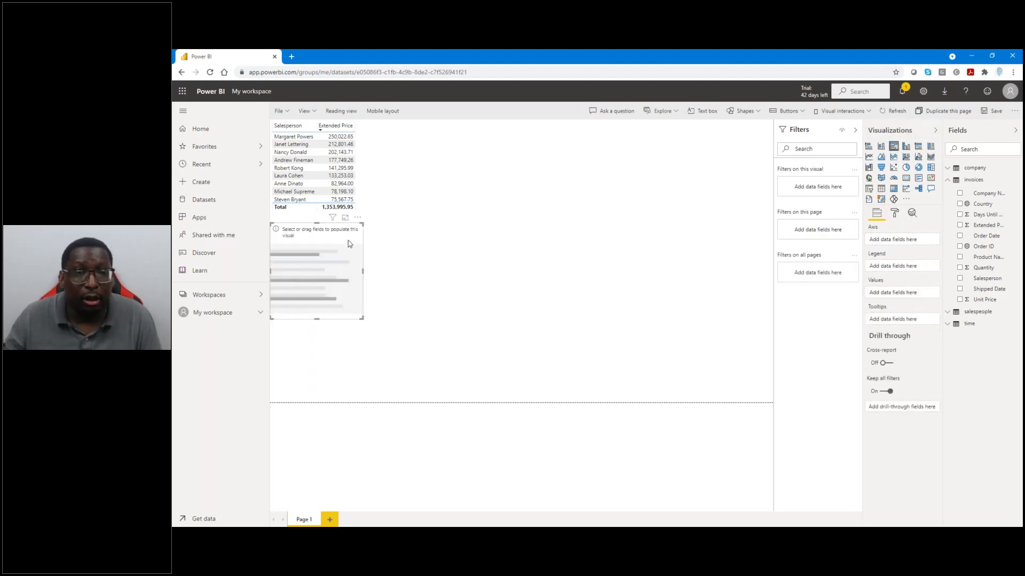
{"action": "left_click_drag", "start_coordinate": [343, 238], "coordinate": [414, 129]}
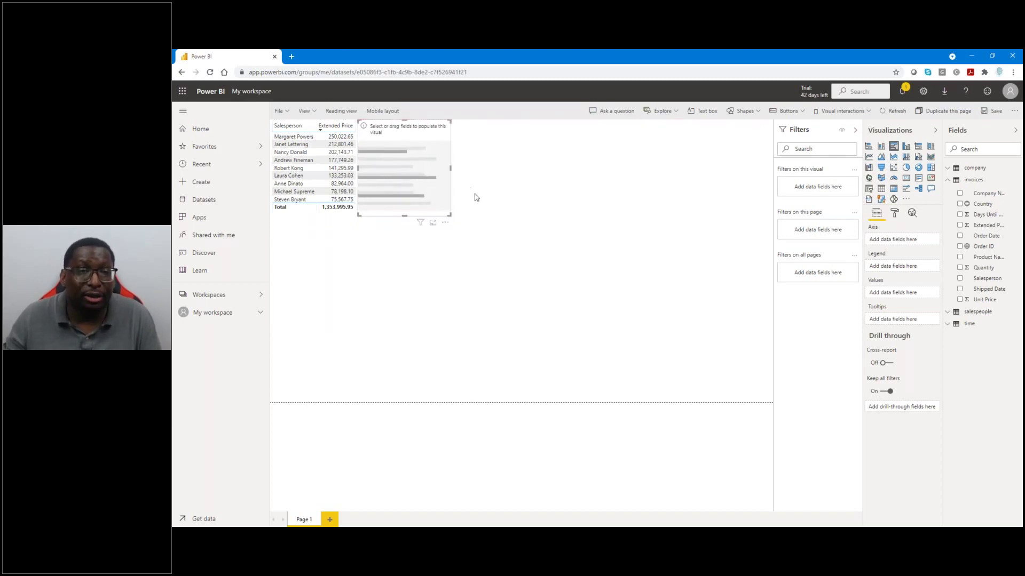
{"action": "left_click_drag", "start_coordinate": [451, 168], "coordinate": [772, 187]}
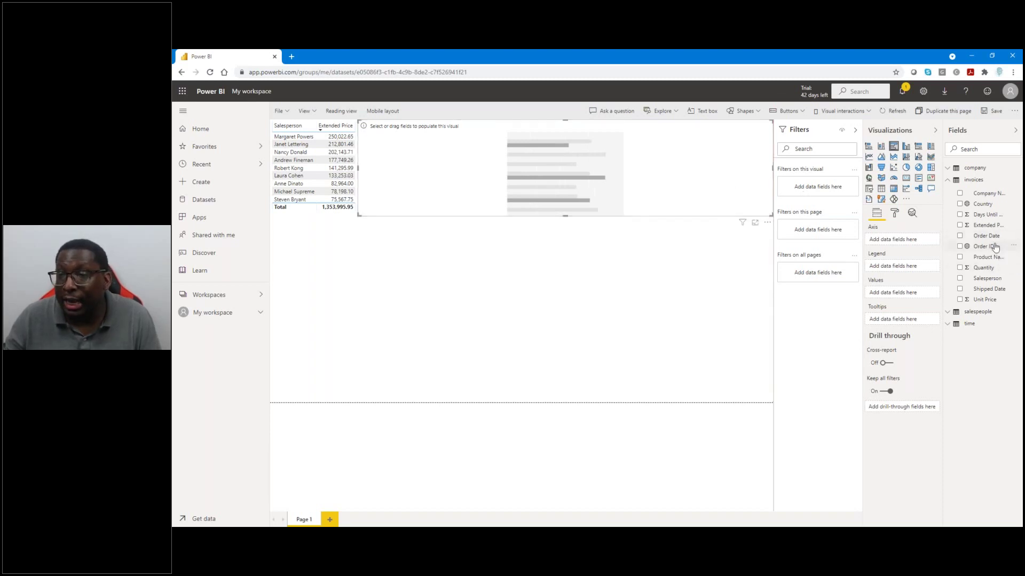
{"action": "left_click_drag", "start_coordinate": [990, 280], "coordinate": [901, 239]}
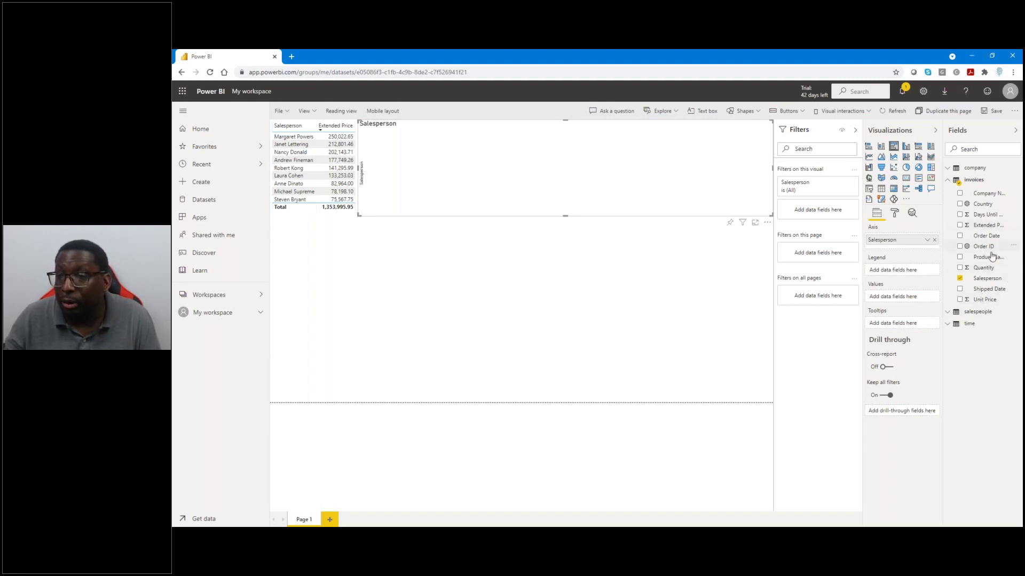
{"action": "left_click_drag", "start_coordinate": [991, 228], "coordinate": [903, 298]}
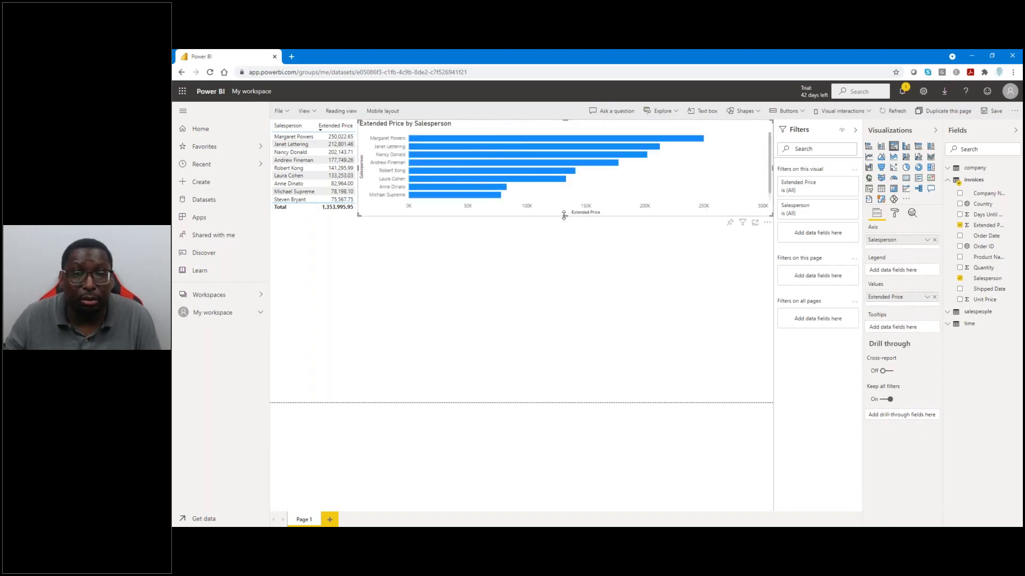
Reduce the bar chart's height slightly and narrow it to leave free space along the page's right edge.
{"action": "left_click_drag", "start_coordinate": [563, 213], "coordinate": [565, 211]}
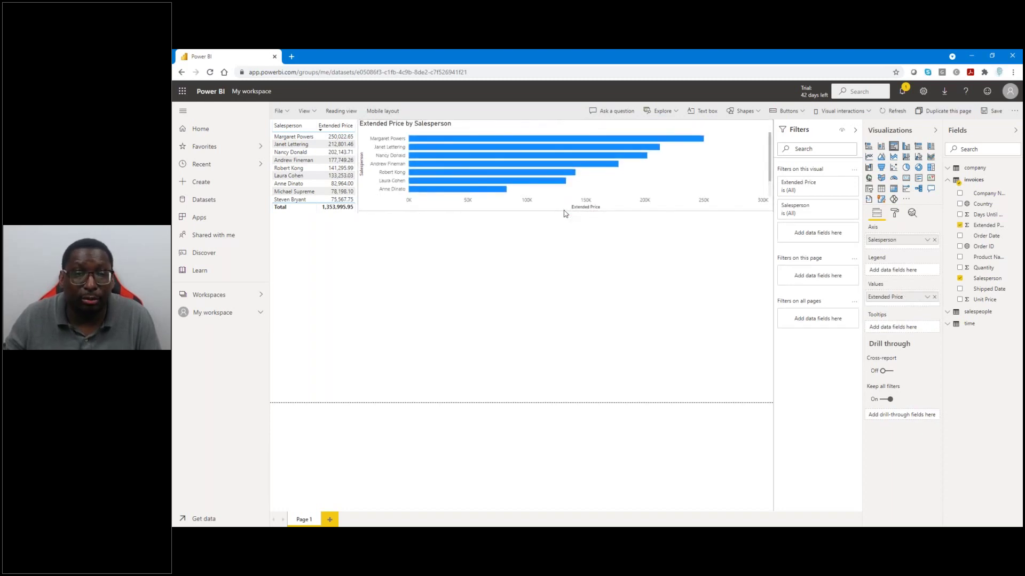
{"action": "left_click", "coordinate": [542, 274]}
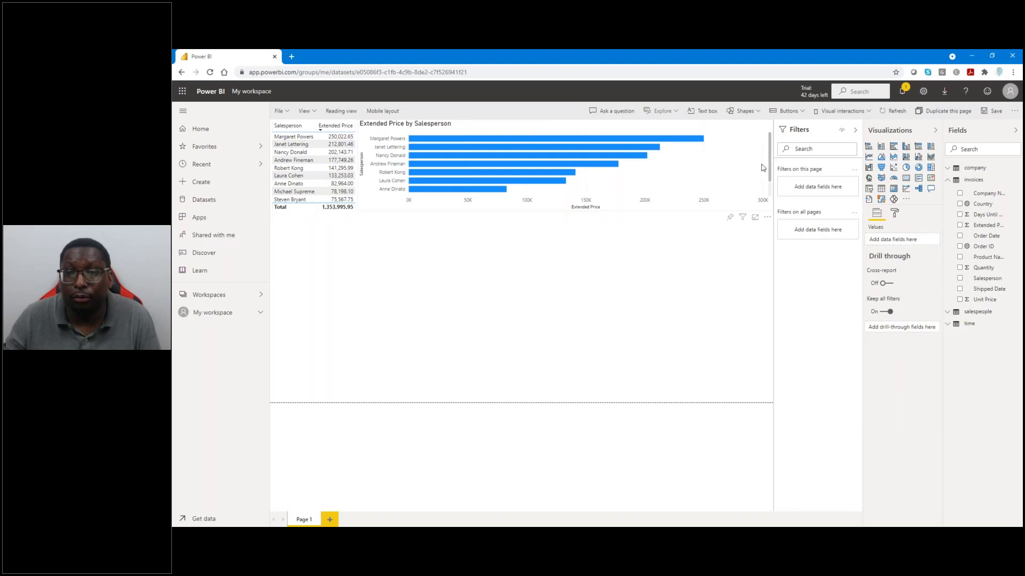
{"action": "left_click", "coordinate": [762, 200]}
{"action": "left_click_drag", "start_coordinate": [770, 166], "coordinate": [692, 179]}
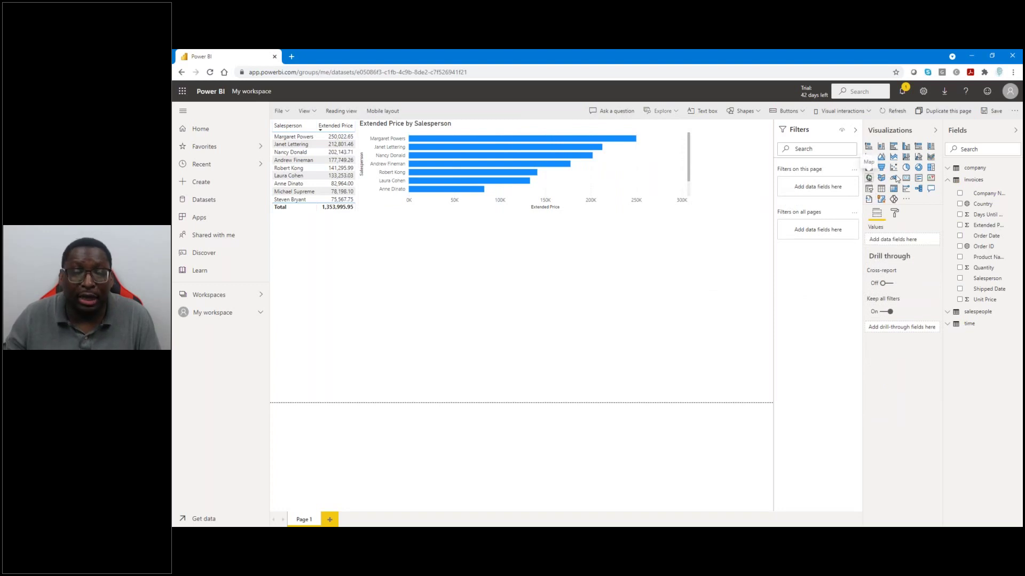
Add a map of Country sized by Quantity, filling the space beneath the table and bar chart up to the chart's right edge.
{"action": "left_click", "coordinate": [868, 178]}
{"action": "left_click_drag", "start_coordinate": [356, 323], "coordinate": [771, 404]}
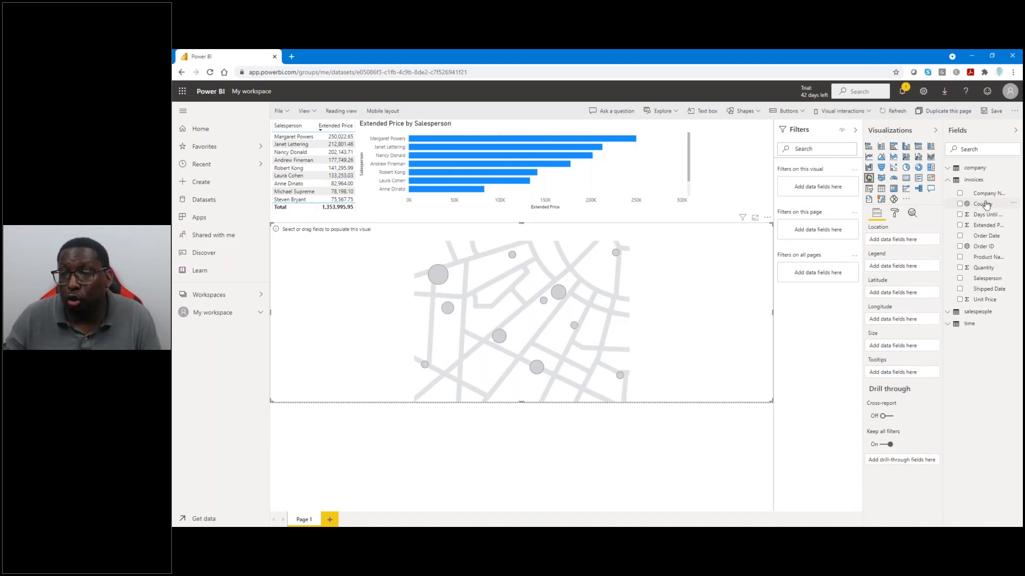
{"action": "left_click_drag", "start_coordinate": [988, 206], "coordinate": [467, 273]}
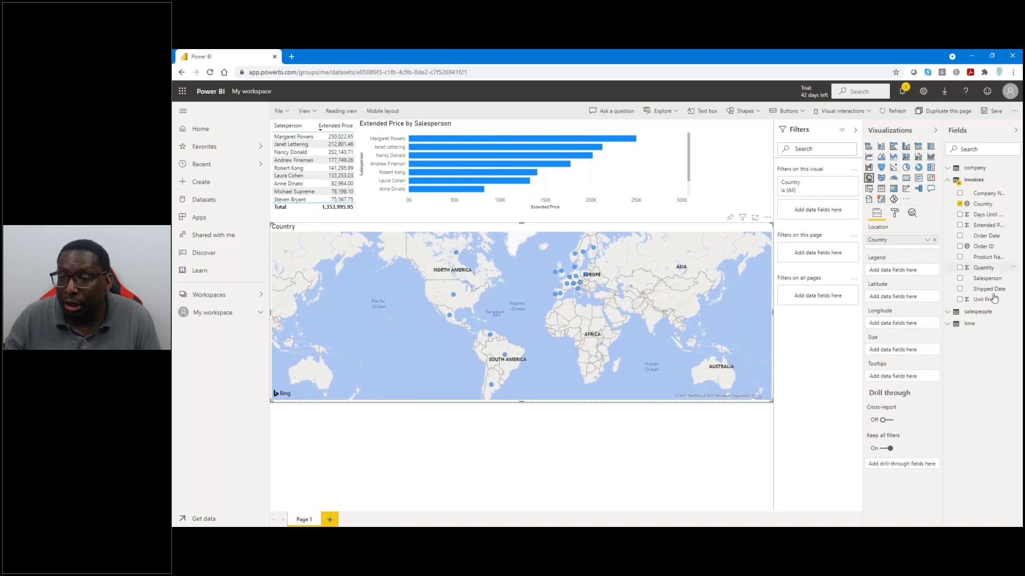
{"action": "left_click_drag", "start_coordinate": [985, 271], "coordinate": [721, 325]}
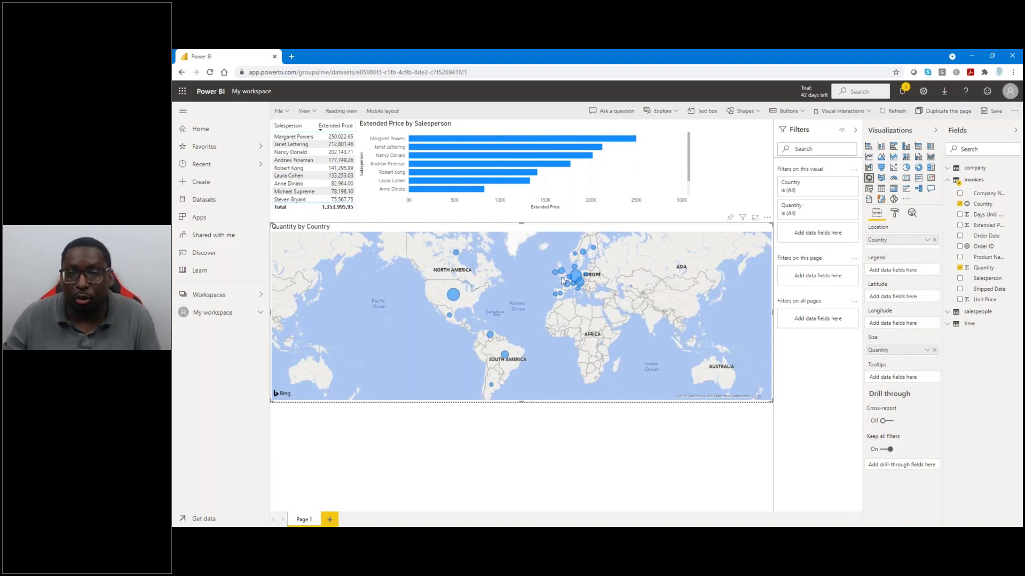
{"action": "left_click_drag", "start_coordinate": [772, 315], "coordinate": [693, 321]}
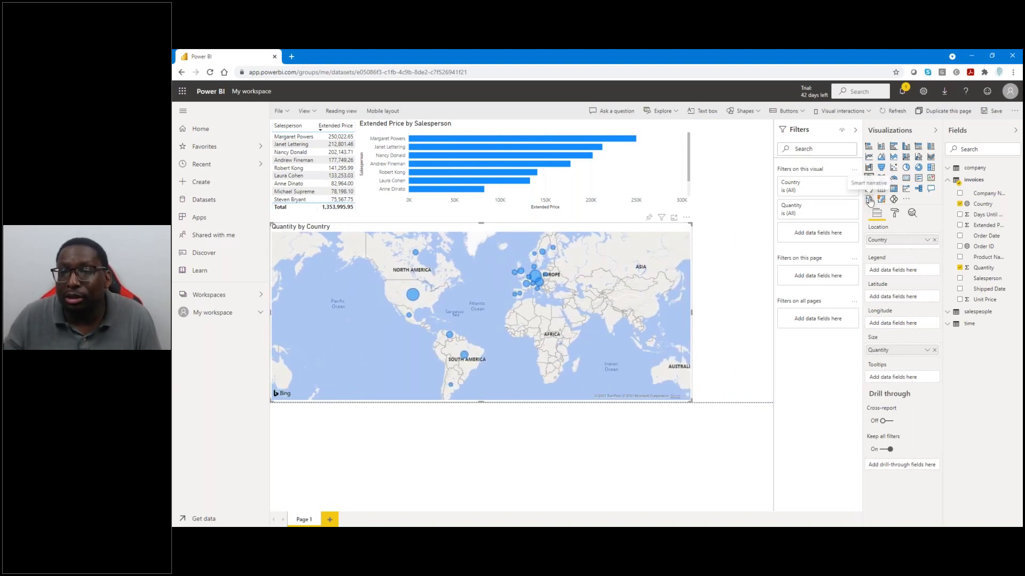
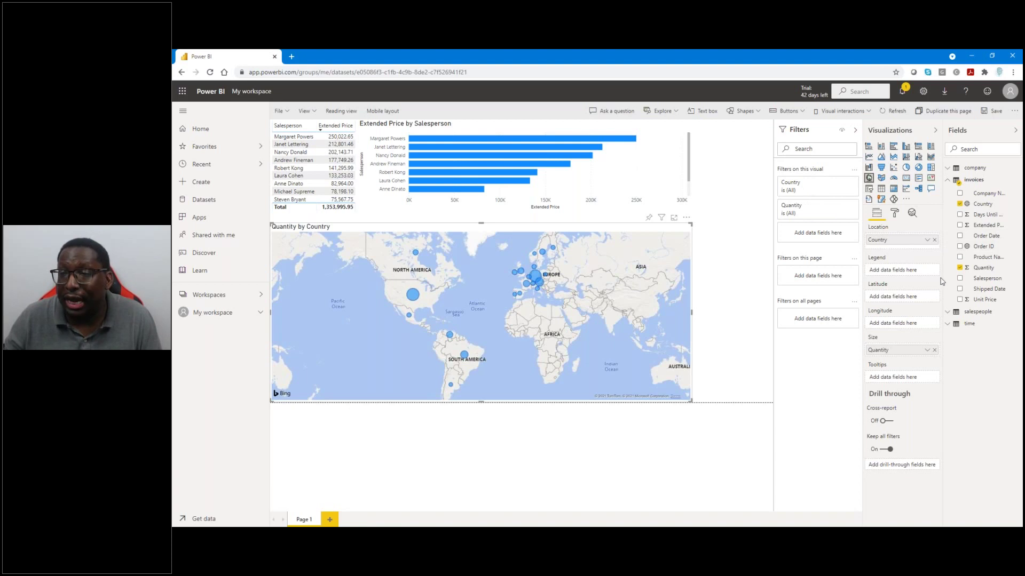
Add Company Name as a filter on the map visual and select Alfreds Futterkiste.
{"action": "left_click_drag", "start_coordinate": [996, 195], "coordinate": [836, 234]}
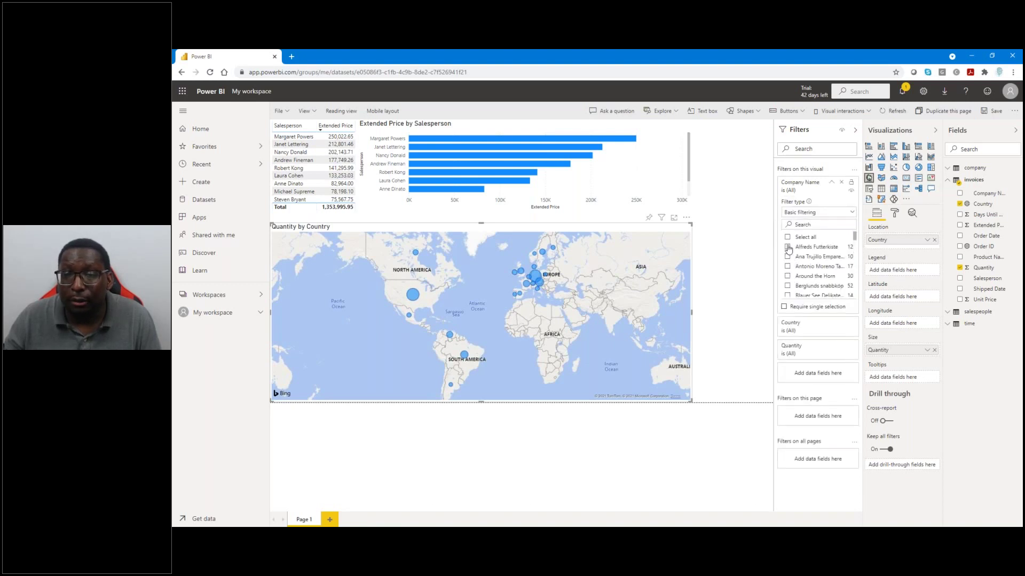
{"action": "left_click", "coordinate": [788, 247]}
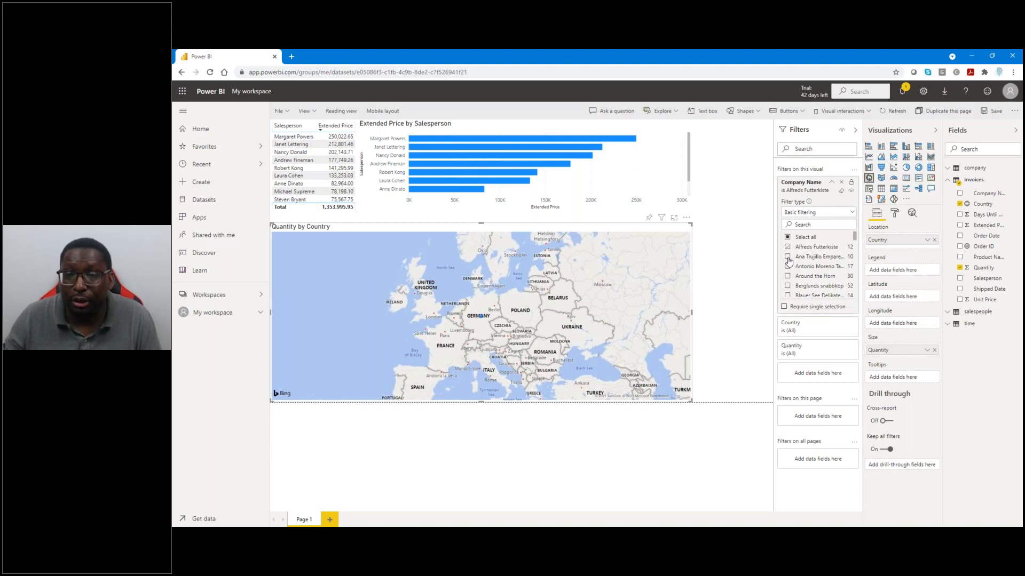
Include Ana Trujillo Emparedados y helados and Antonio Moreno Taquería in the map visual's Company Name filter.
{"action": "left_click", "coordinate": [788, 257]}
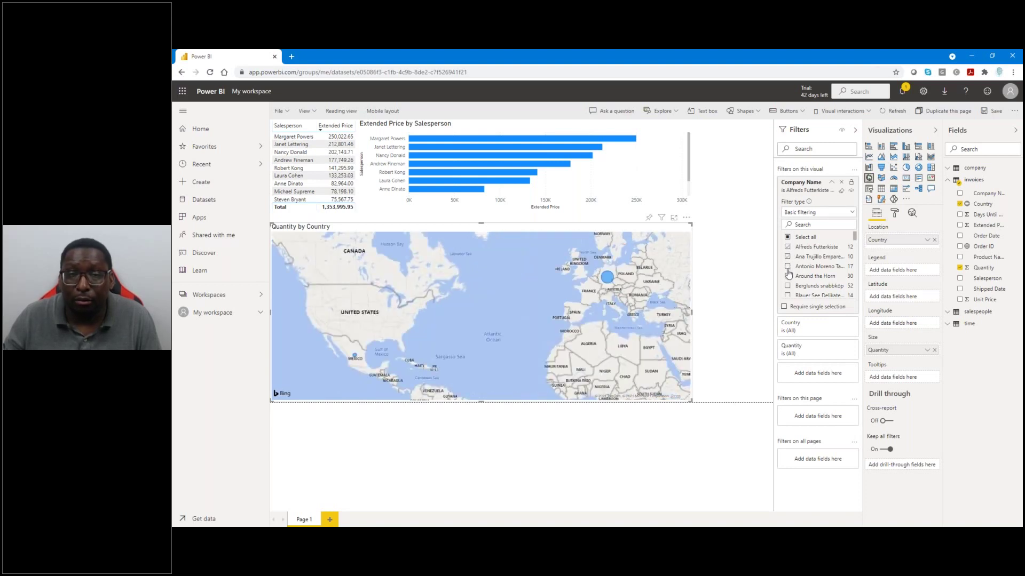
{"action": "left_click", "coordinate": [788, 267]}
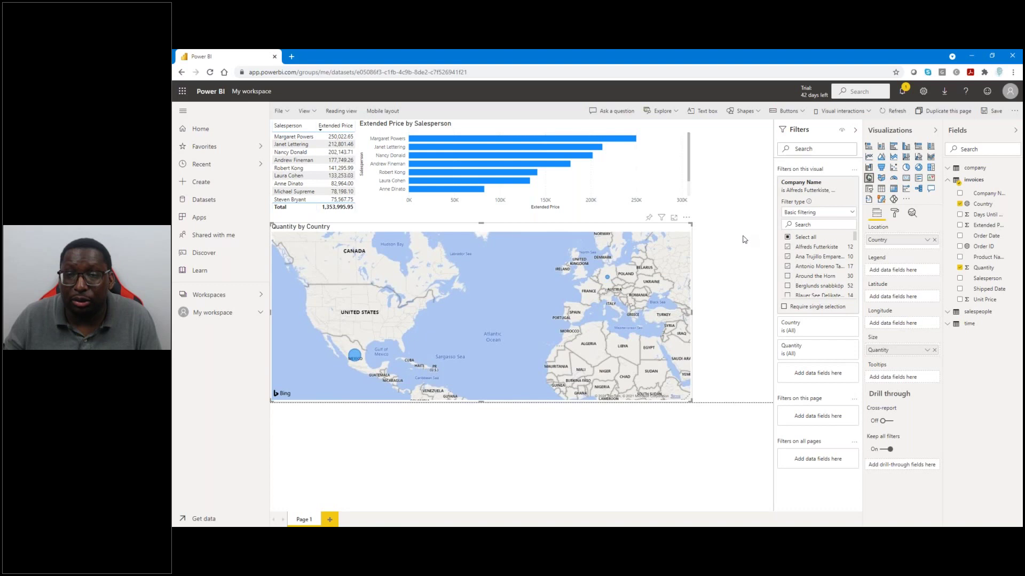
{"action": "left_click", "coordinate": [745, 240]}
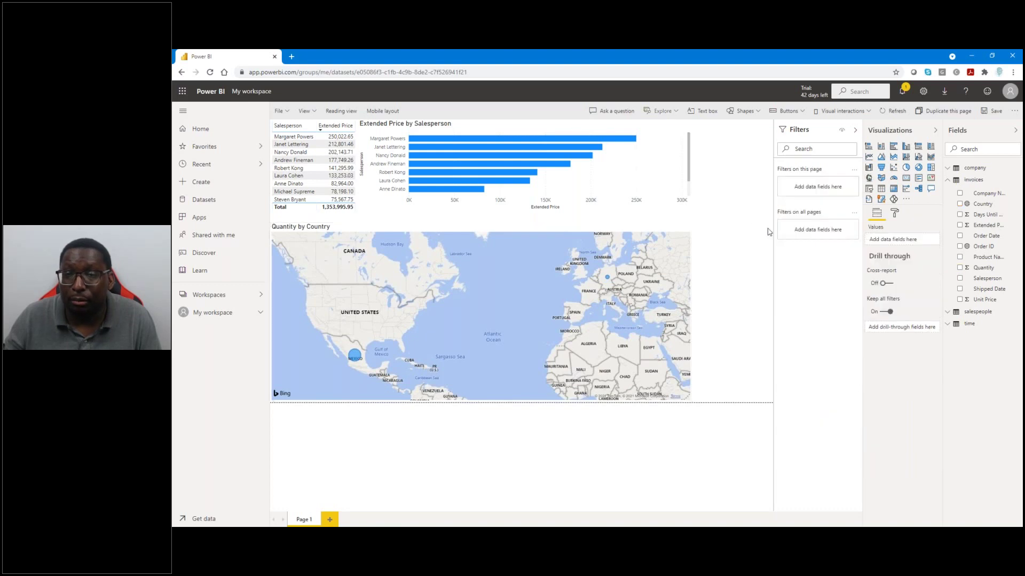
Remove the Company Name filter from the map visual.
{"action": "left_click", "coordinate": [681, 247]}
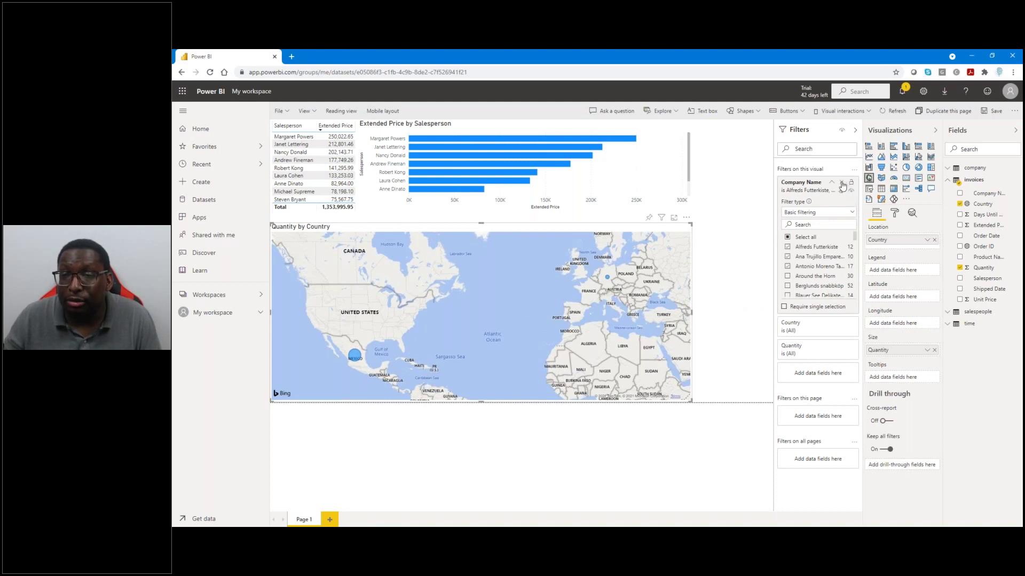
{"action": "left_click", "coordinate": [842, 185]}
{"action": "left_click", "coordinate": [718, 232]}
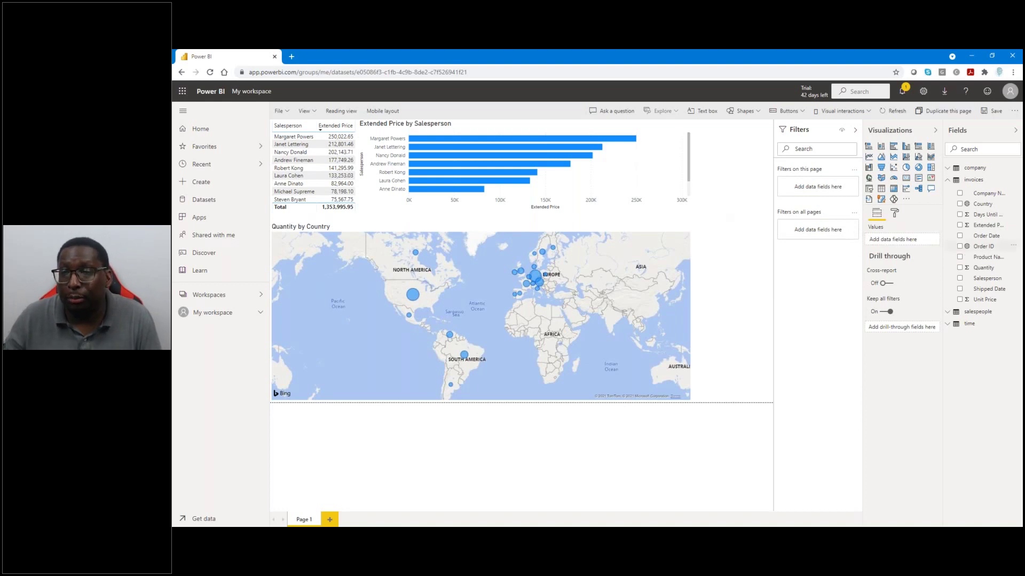
Try a page-level Company Name filter on Alfreds Futterkiste, and remove the filter again after selecting all companies.
{"action": "left_click_drag", "start_coordinate": [989, 194], "coordinate": [814, 185]}
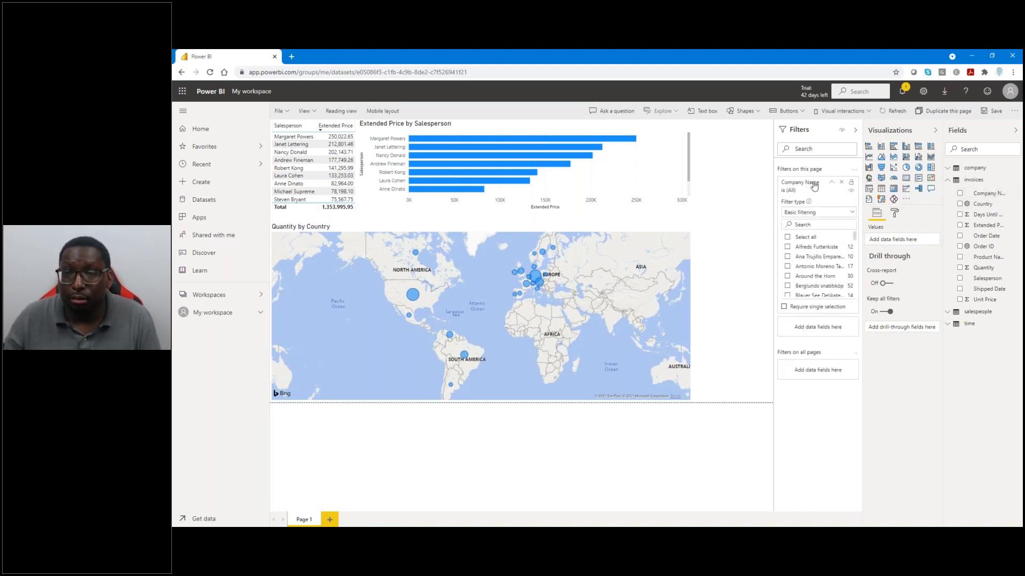
{"action": "left_click", "coordinate": [788, 248]}
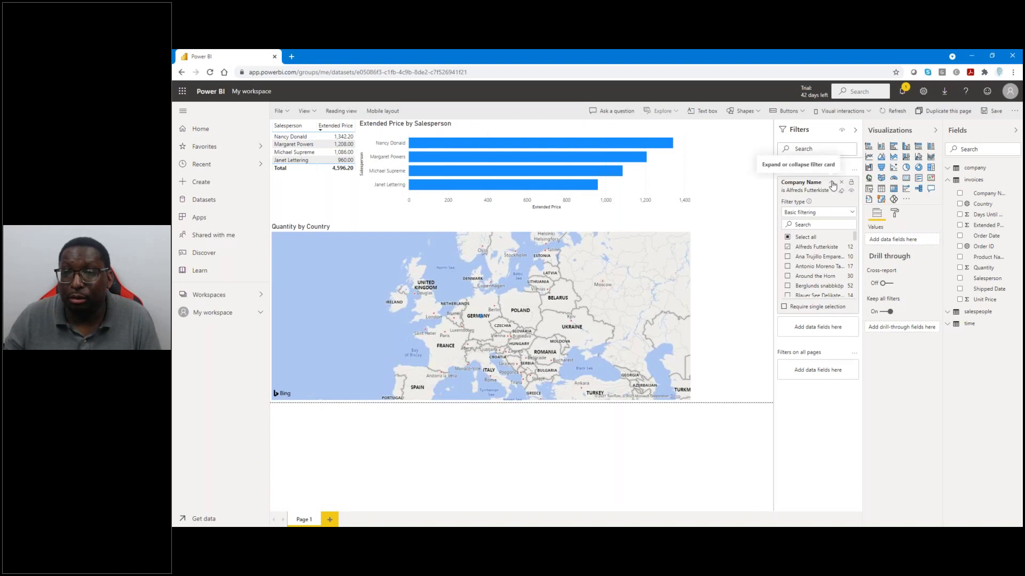
{"action": "left_click", "coordinate": [831, 183]}
{"action": "left_click", "coordinate": [831, 183]}
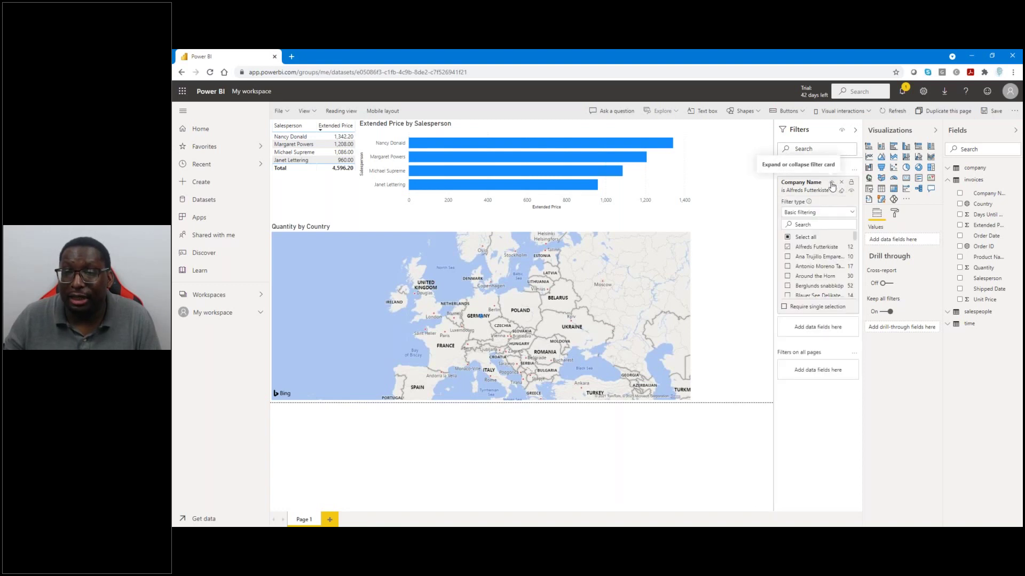
{"action": "left_click", "coordinate": [788, 238]}
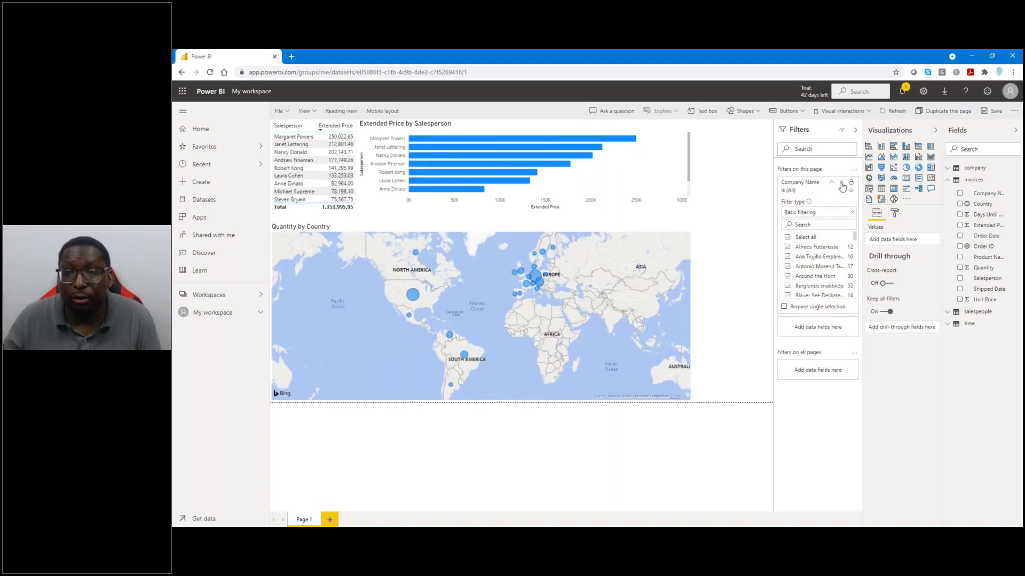
{"action": "left_click", "coordinate": [842, 183]}
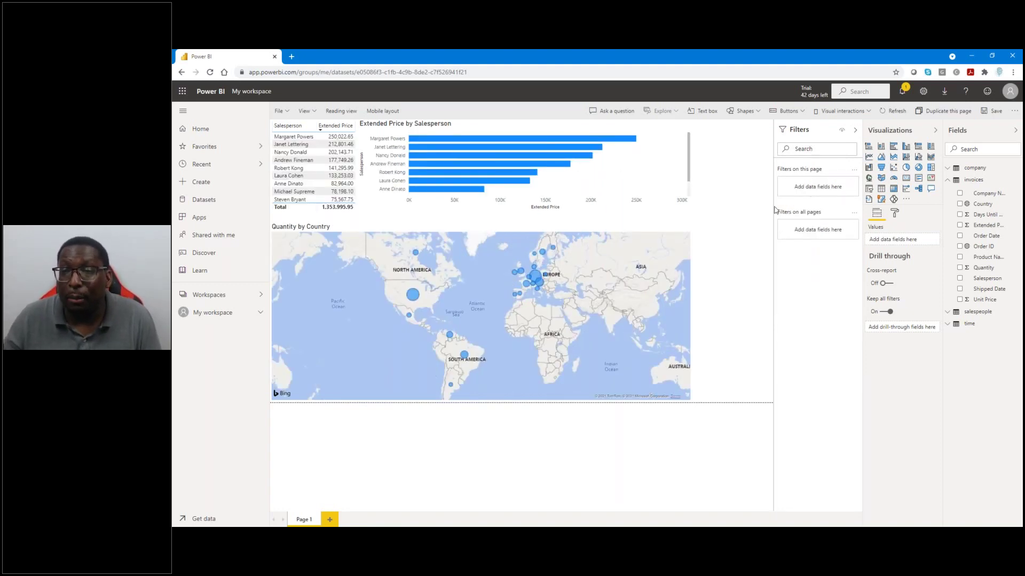
Add a Company Name slicer in the free space beside the bar chart.
{"action": "left_click", "coordinate": [870, 190]}
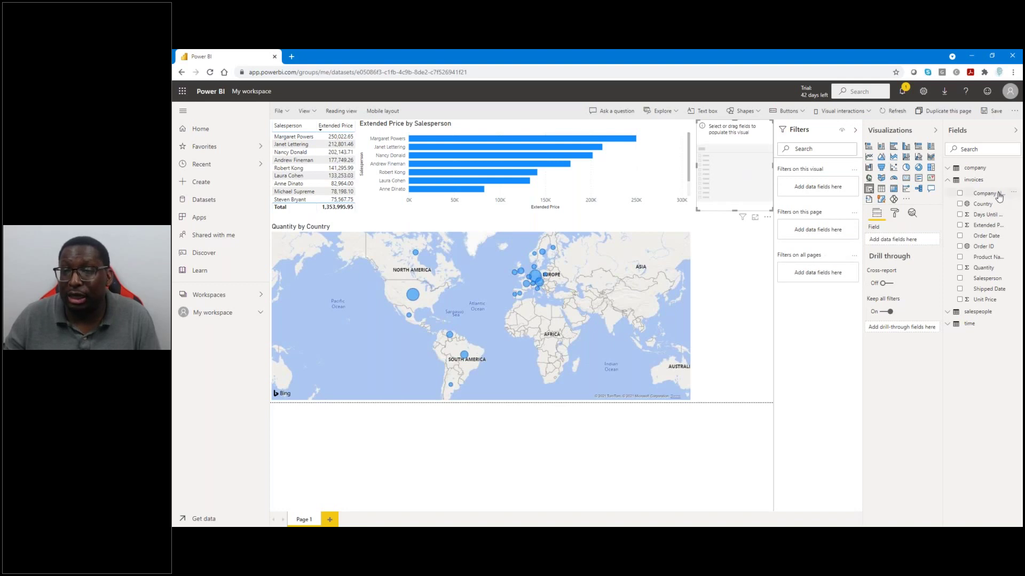
{"action": "left_click_drag", "start_coordinate": [807, 180], "coordinate": [714, 157]}
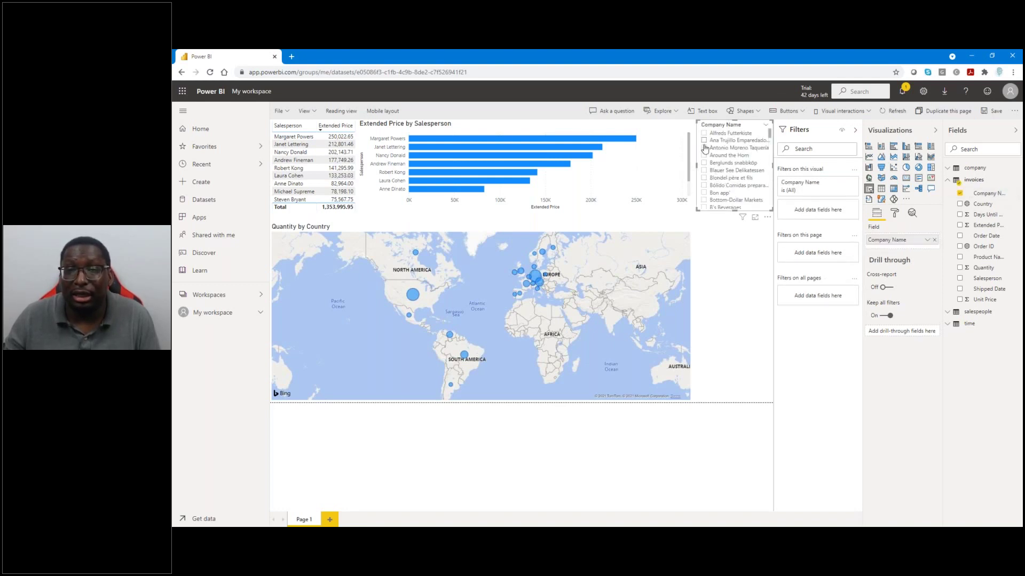
{"action": "left_click", "coordinate": [703, 139]}
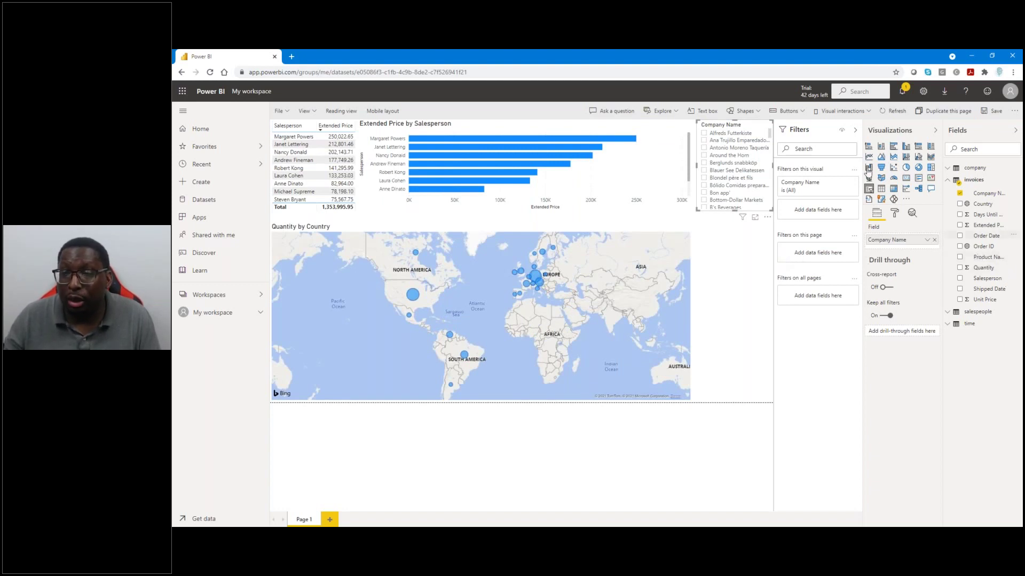
{"action": "left_click", "coordinate": [757, 248]}
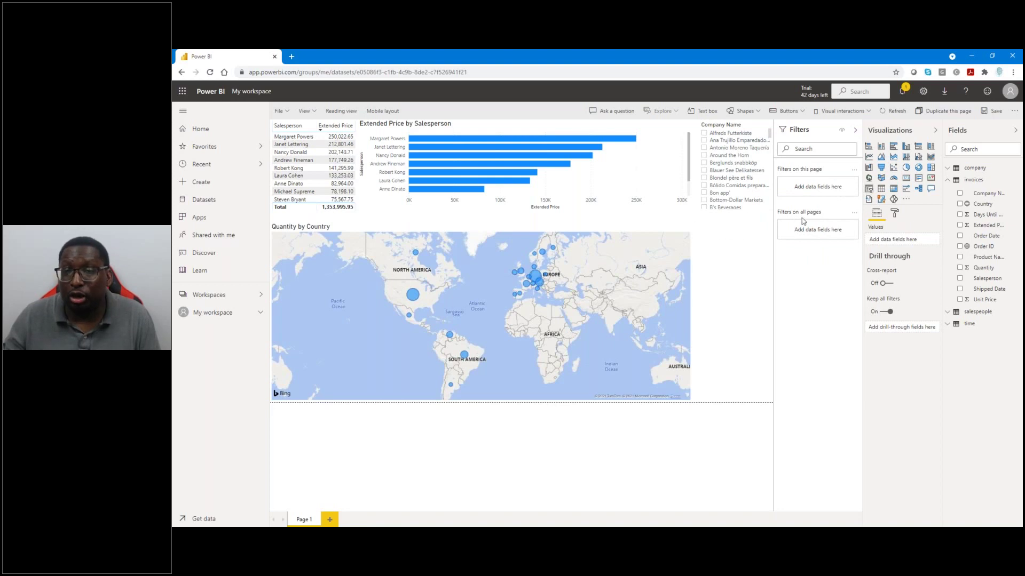
Add a Product Name slicer beside the map and lengthen the Company Name slicer above it, testing it with B's Beverages.
{"action": "left_click_drag", "start_coordinate": [858, 270], "coordinate": [725, 288]}
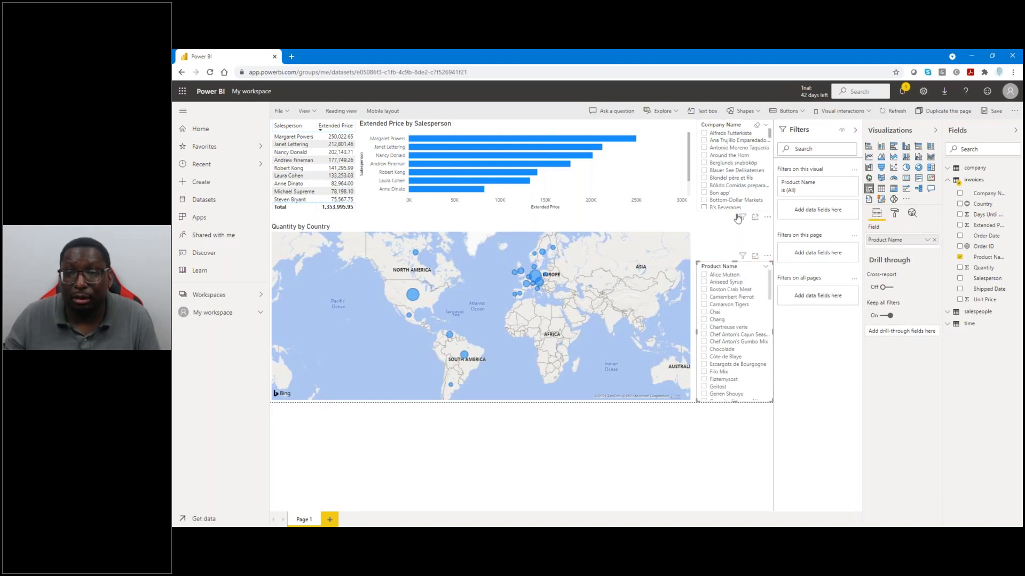
{"action": "left_click", "coordinate": [723, 214]}
{"action": "left_click_drag", "start_coordinate": [724, 214], "coordinate": [722, 232]}
{"action": "left_click", "coordinate": [704, 207]}
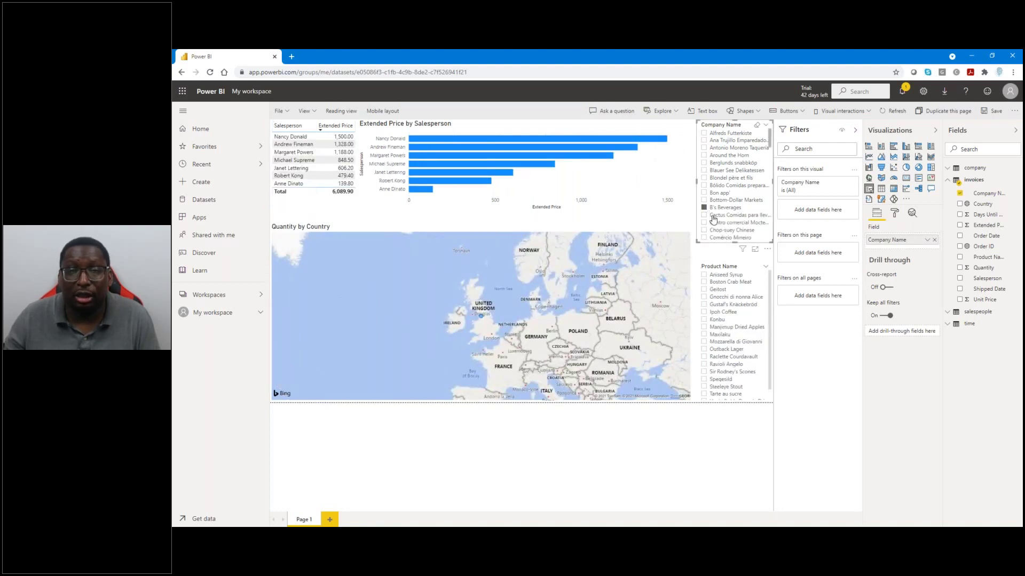
Save the report under the name Sales Analysis.
{"action": "left_click", "coordinate": [288, 112]}
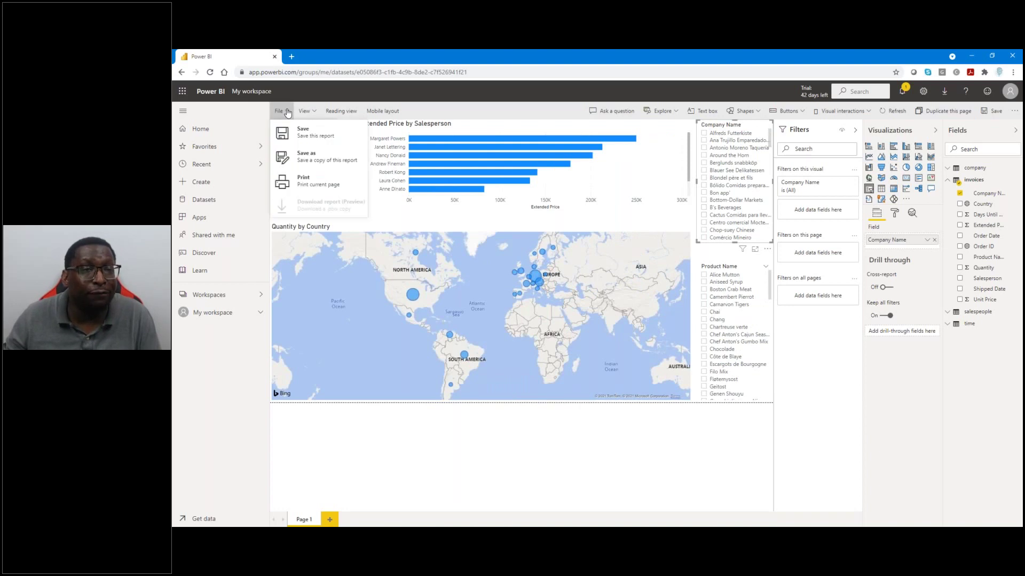
{"action": "left_click", "coordinate": [294, 140]}
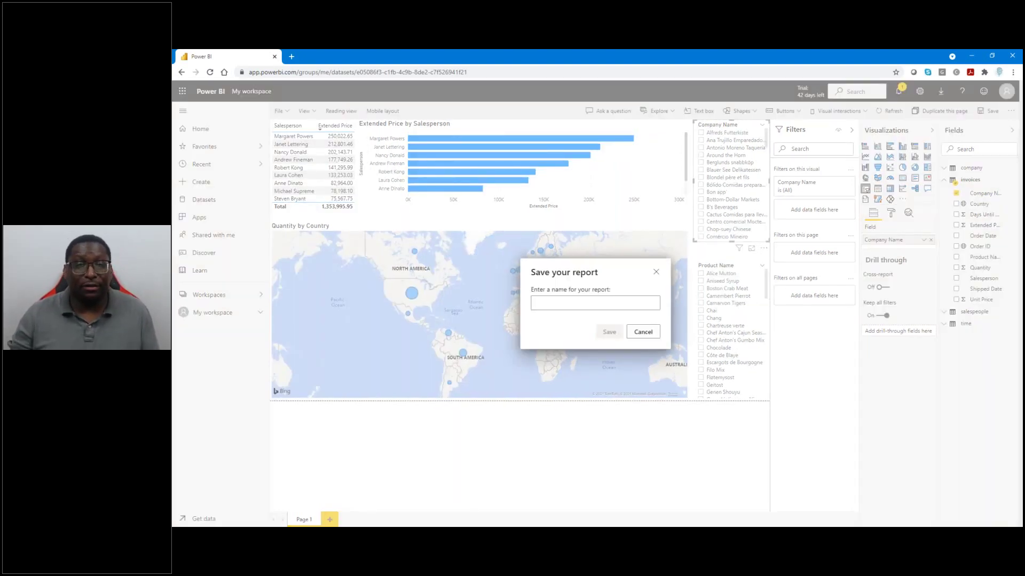
{"action": "type", "text": "Sales Ab"}
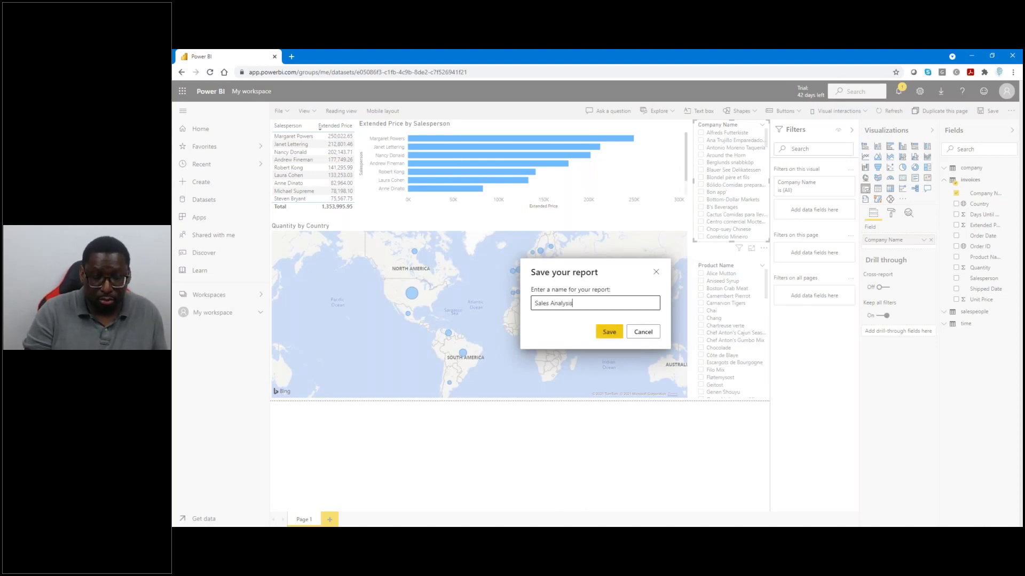
{"action": "left_click", "coordinate": [609, 332]}
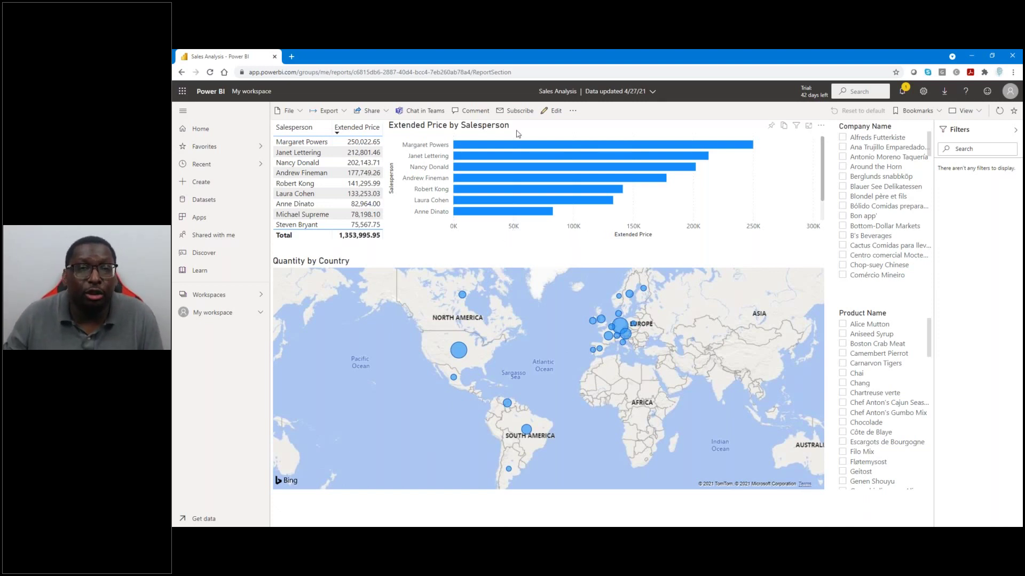
Review the saved report's export and sharing options, including the choices for embedding the report.
{"action": "left_click", "coordinate": [335, 112]}
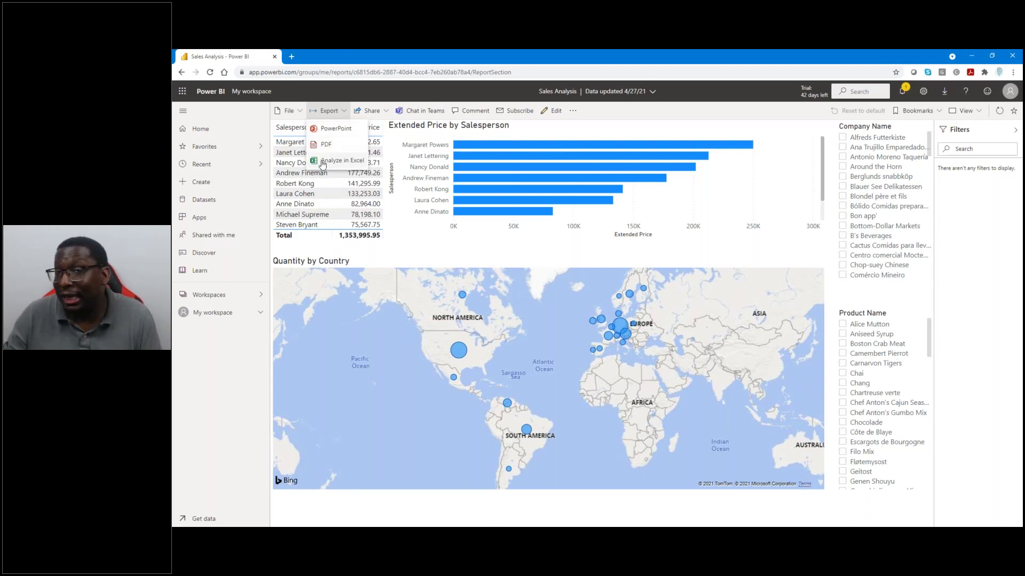
{"action": "left_click", "coordinate": [384, 111]}
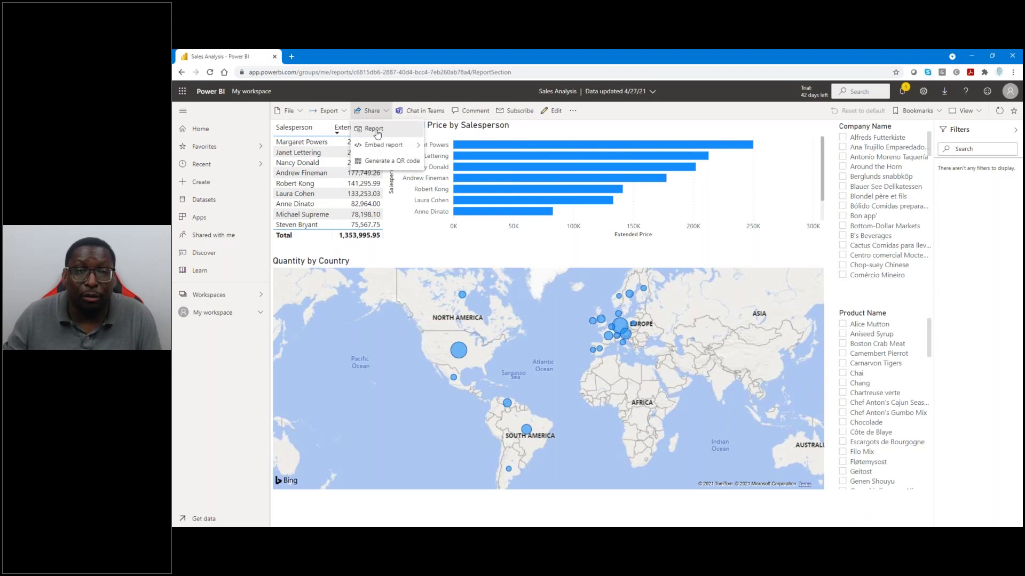
{"action": "mouse_move", "coordinate": [370, 149]}
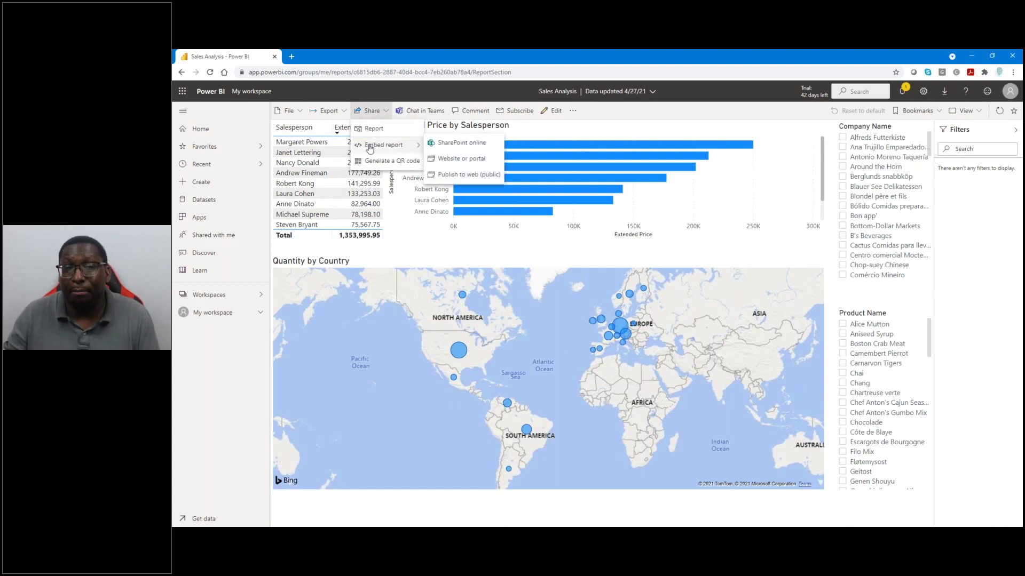
{"action": "left_click", "coordinate": [524, 131]}
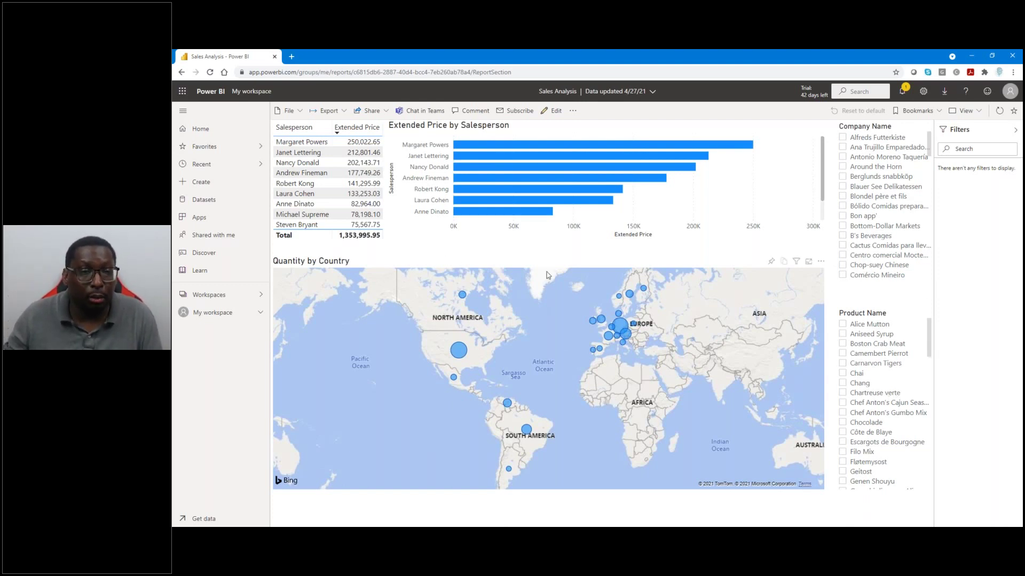
Pin the Quantity by Country map to the existing Getting Started with Power BI.xlsx dashboard, and reposition its tile there.
{"action": "left_click", "coordinate": [771, 263]}
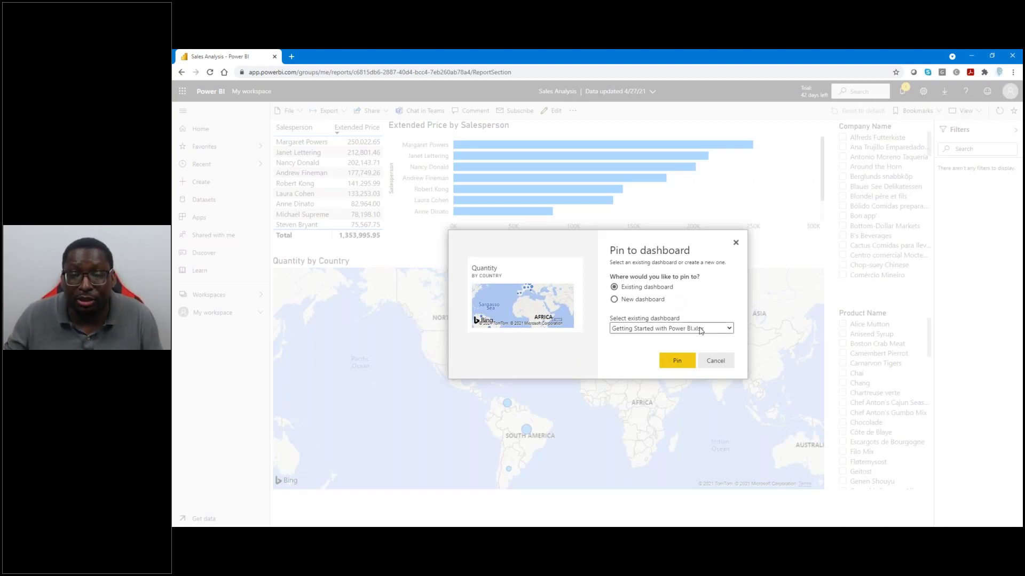
{"action": "left_click", "coordinate": [678, 361]}
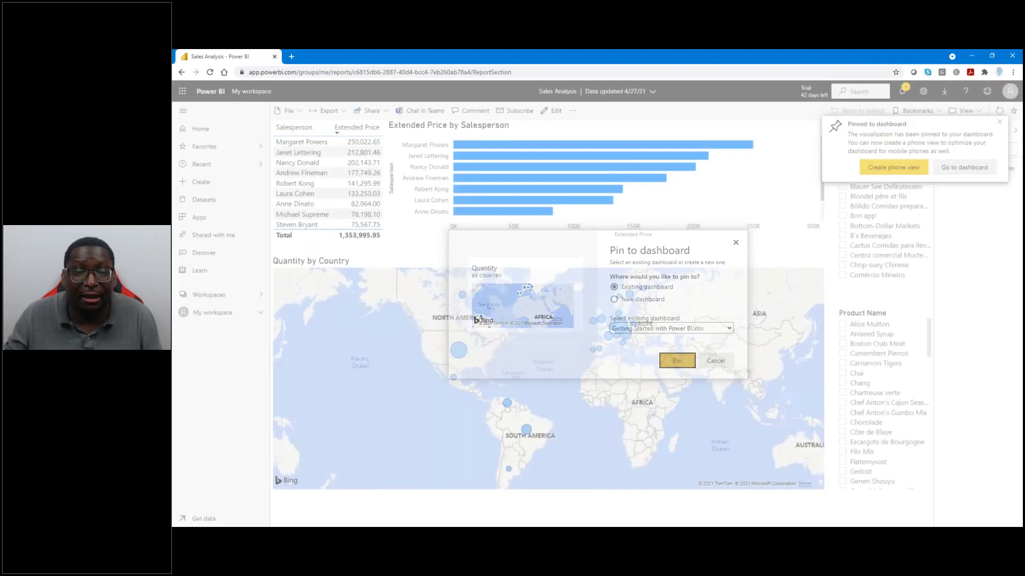
{"action": "left_click", "coordinate": [965, 167]}
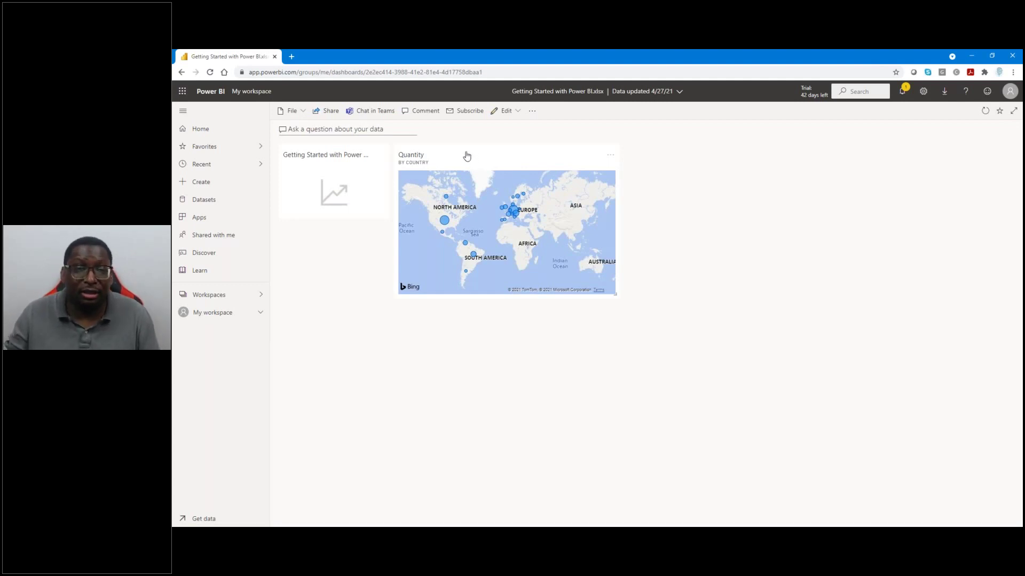
{"action": "left_click_drag", "start_coordinate": [478, 155], "coordinate": [382, 246]}
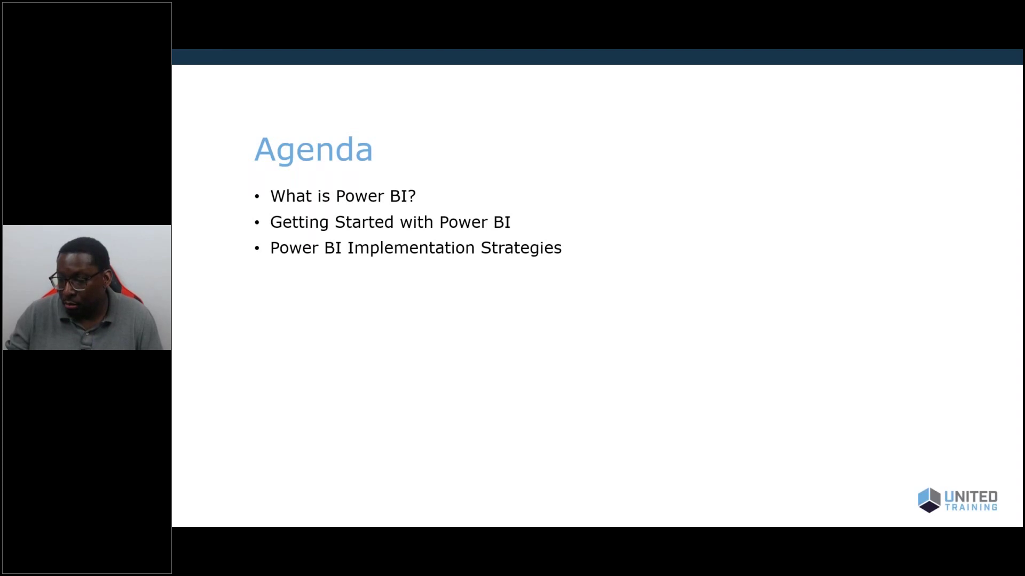
Switch to the Getting Started with Power BI workbook in Excel, maximize its window and zoom the Salespeople sheet to 140%.
{"action": "key", "text": "super+e"}
{"action": "key", "text": "alt+F4"}
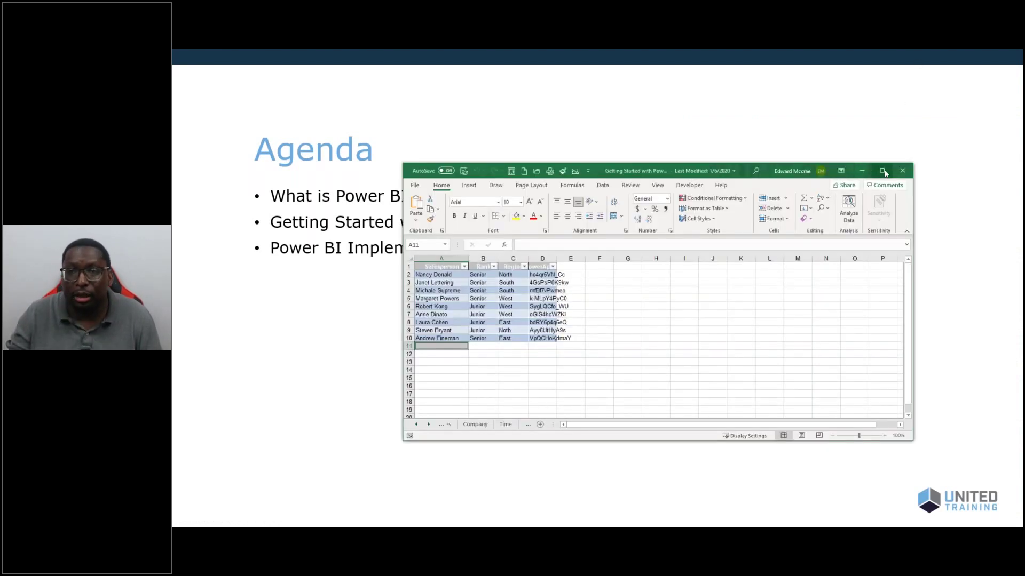
{"action": "left_click", "coordinate": [882, 170]}
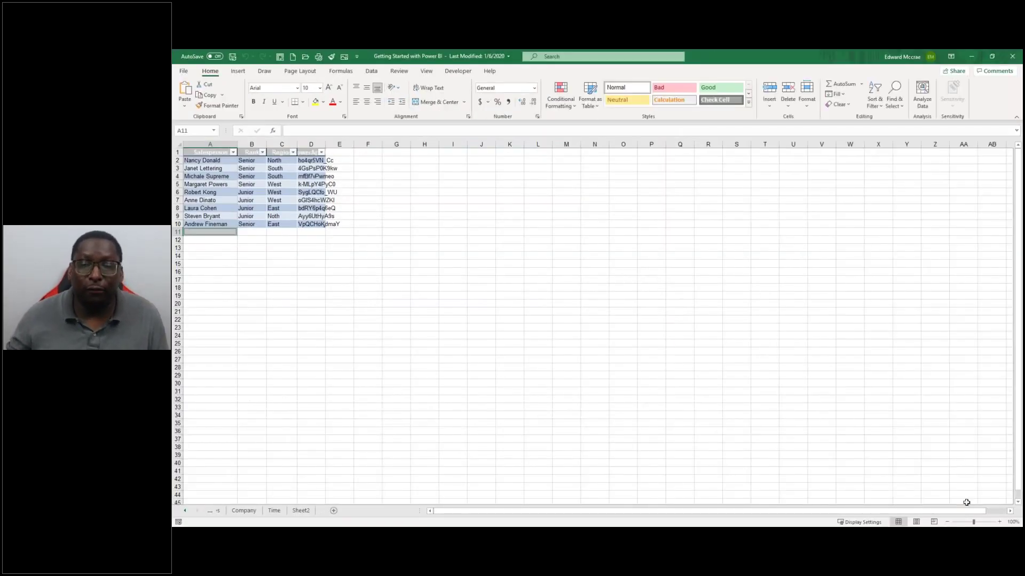
{"action": "left_click", "coordinate": [999, 522]}
{"action": "left_click", "coordinate": [999, 522]}
{"action": "left_click", "coordinate": [999, 522]}
{"action": "left_click", "coordinate": [999, 522]}
Examine the source data on the Invoices, Salespeople and Company sheets.
{"action": "left_click", "coordinate": [185, 512]}
{"action": "left_click", "coordinate": [185, 512]}
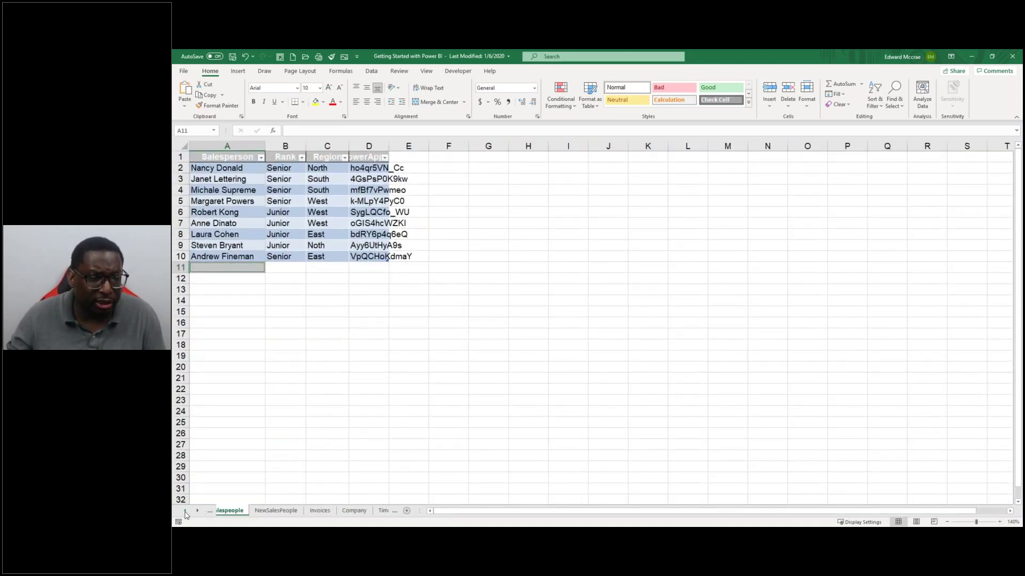
{"action": "left_click", "coordinate": [330, 511]}
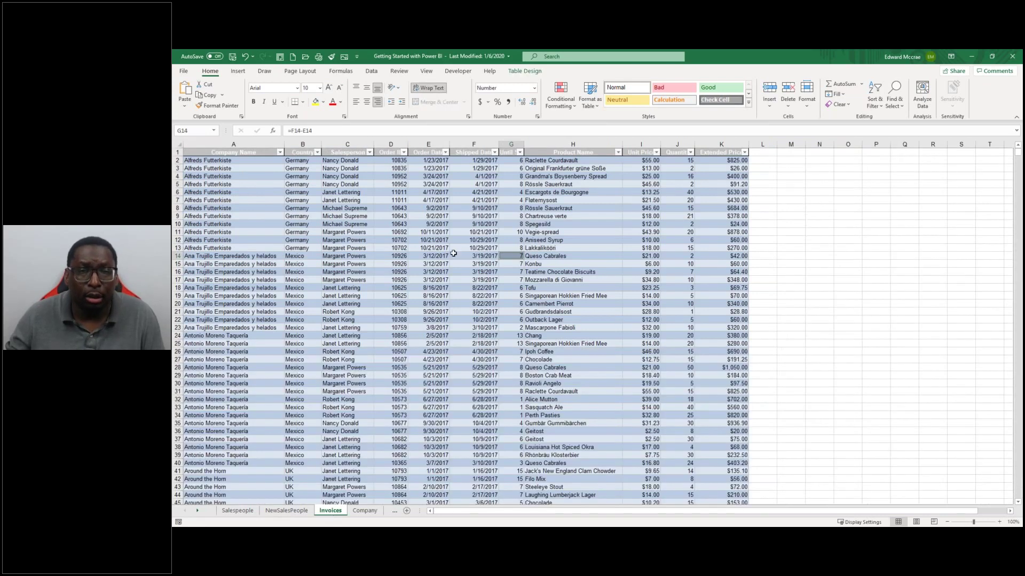
{"action": "left_click", "coordinate": [452, 254]}
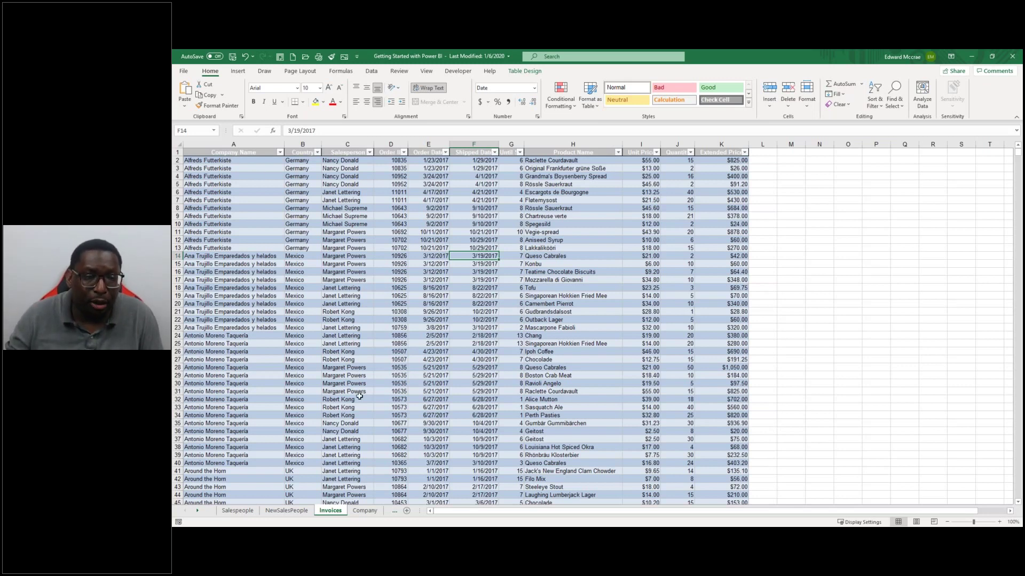
{"action": "left_click", "coordinate": [255, 509]}
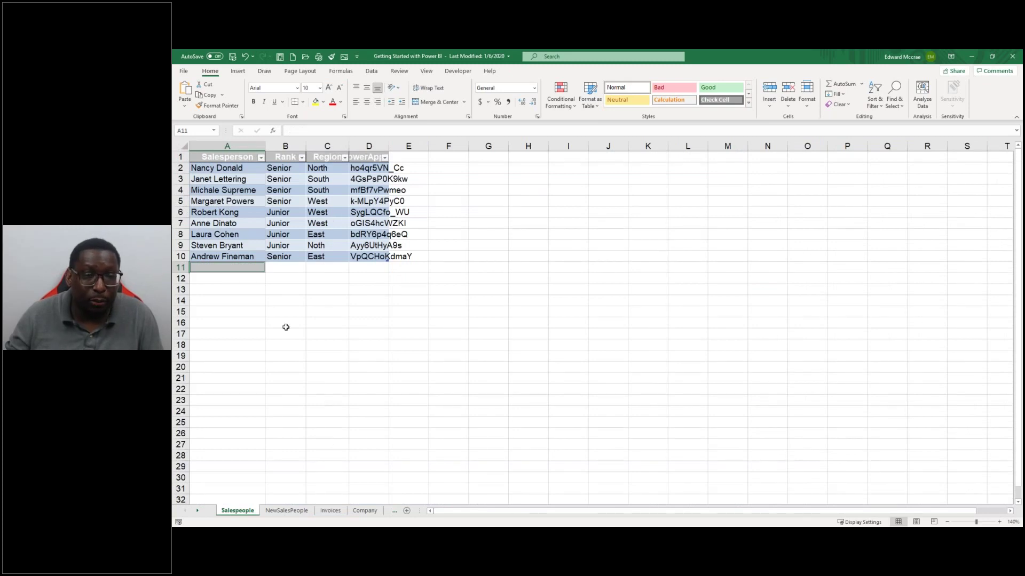
{"action": "left_click", "coordinate": [331, 511]}
{"action": "left_click", "coordinate": [365, 511]}
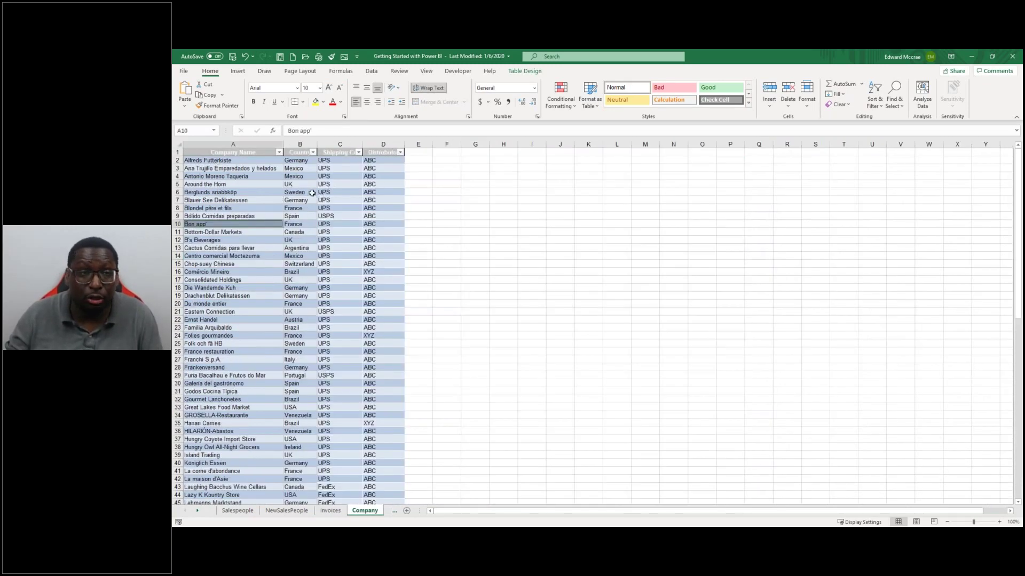
Review the Invoices sheet's order data and minimize the Excel workbook.
{"action": "left_click", "coordinate": [331, 511]}
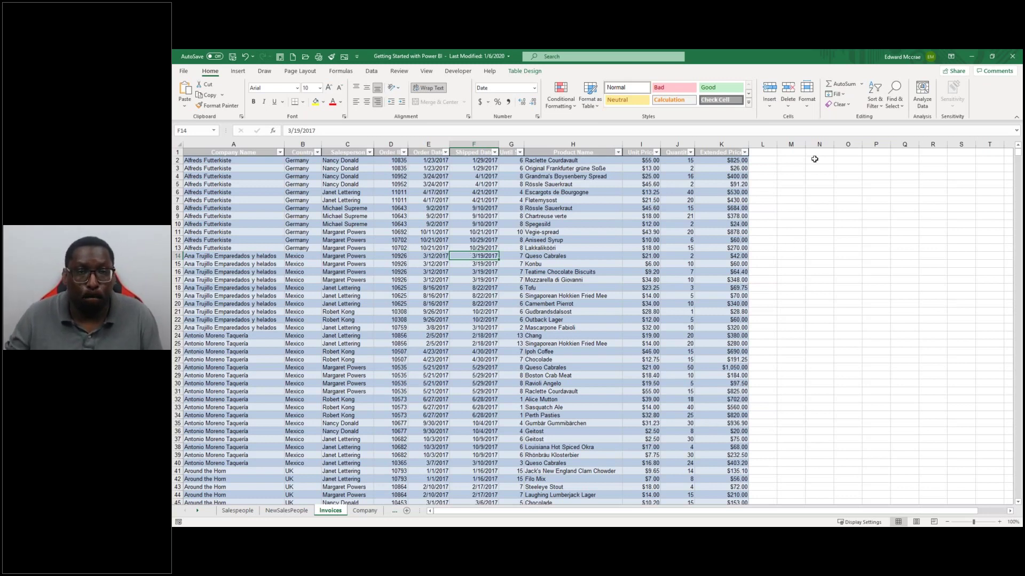
{"action": "left_click", "coordinate": [972, 56]}
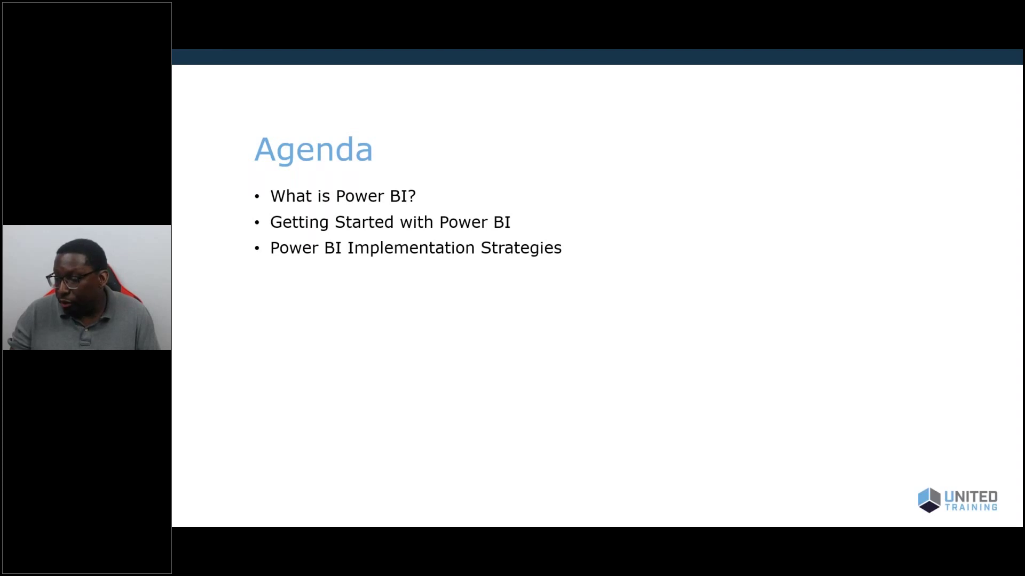
Switch to Power BI, open the Microsoft Learn training page from its learning center, review the collections and learning paths, and minimize the browser.
{"action": "key", "text": "alt+Tab"}
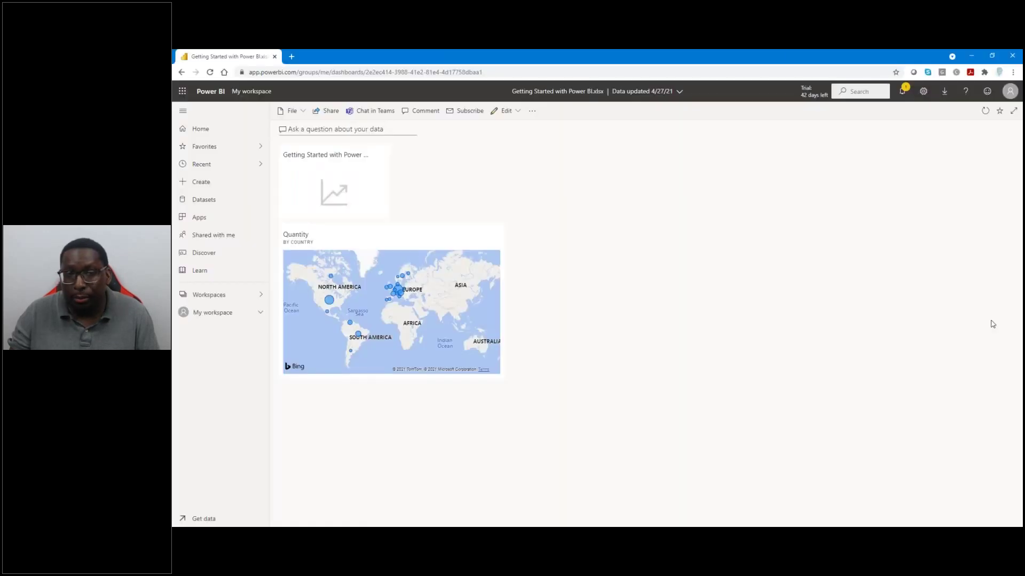
{"action": "left_click", "coordinate": [208, 274]}
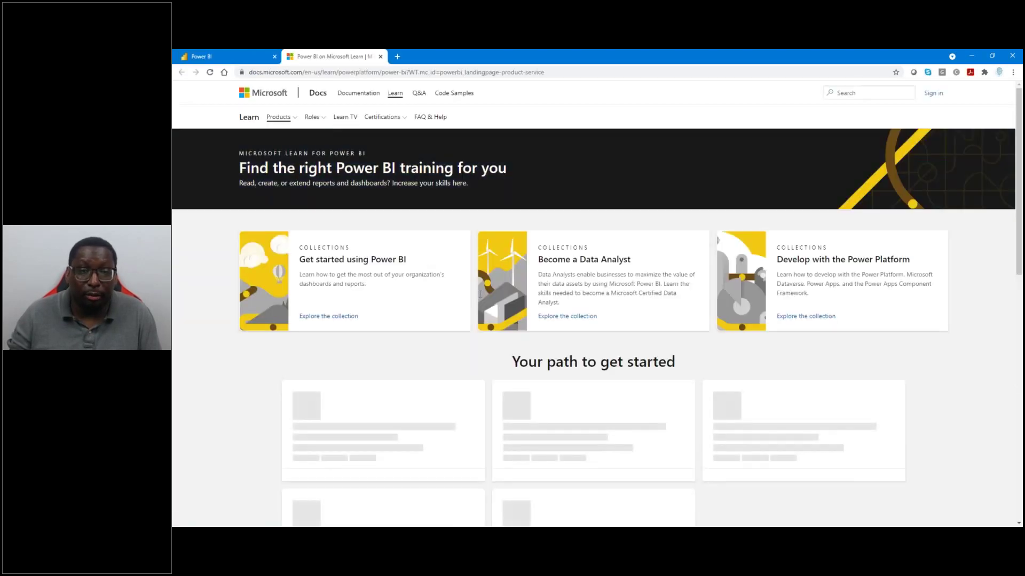
{"action": "scroll", "coordinate": [618, 312], "scroll_direction": "down", "scroll_amount": 3}
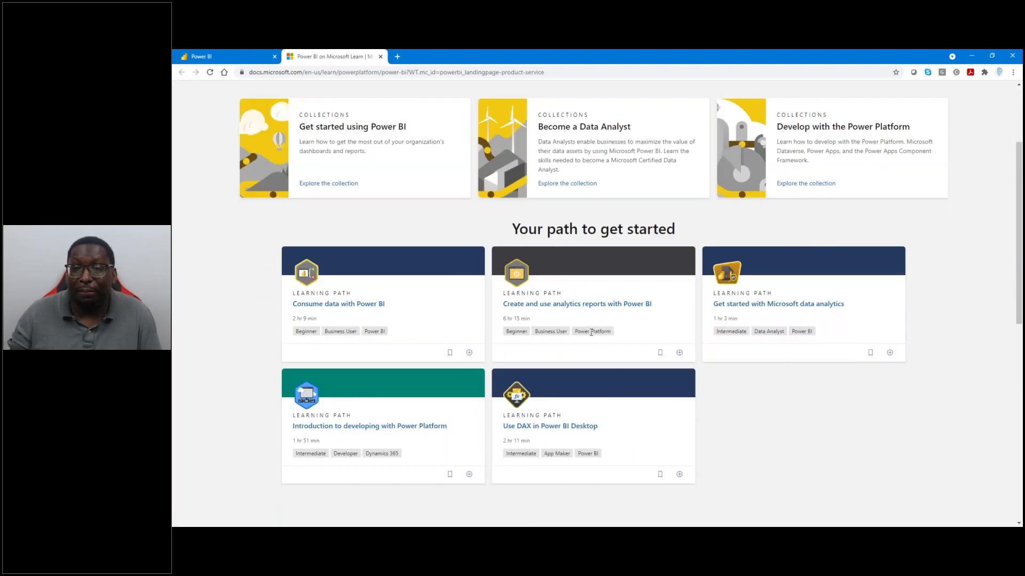
{"action": "scroll", "coordinate": [544, 348], "scroll_direction": "up", "scroll_amount": 2}
{"action": "scroll", "coordinate": [544, 348], "scroll_direction": "up", "scroll_amount": 1}
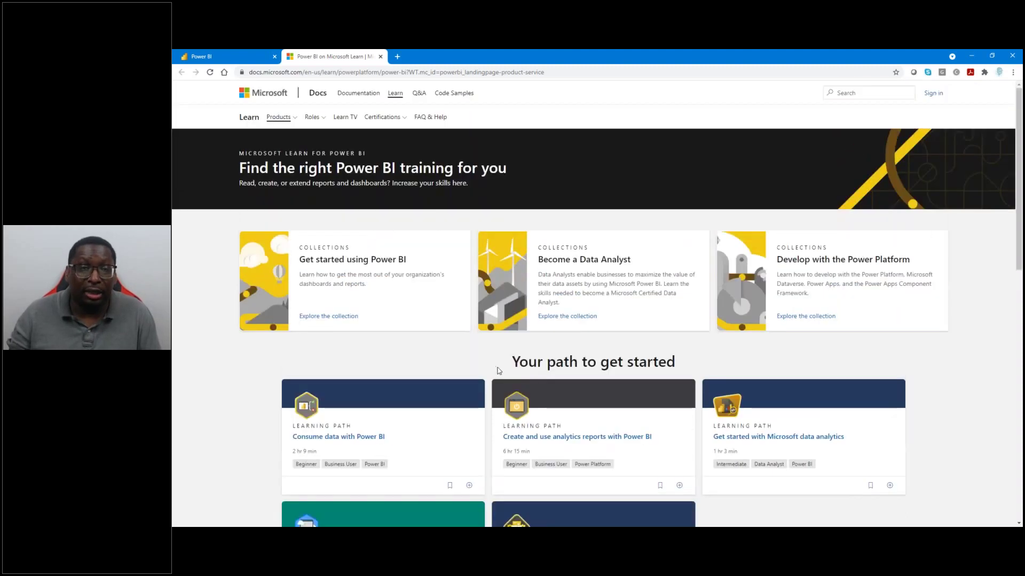
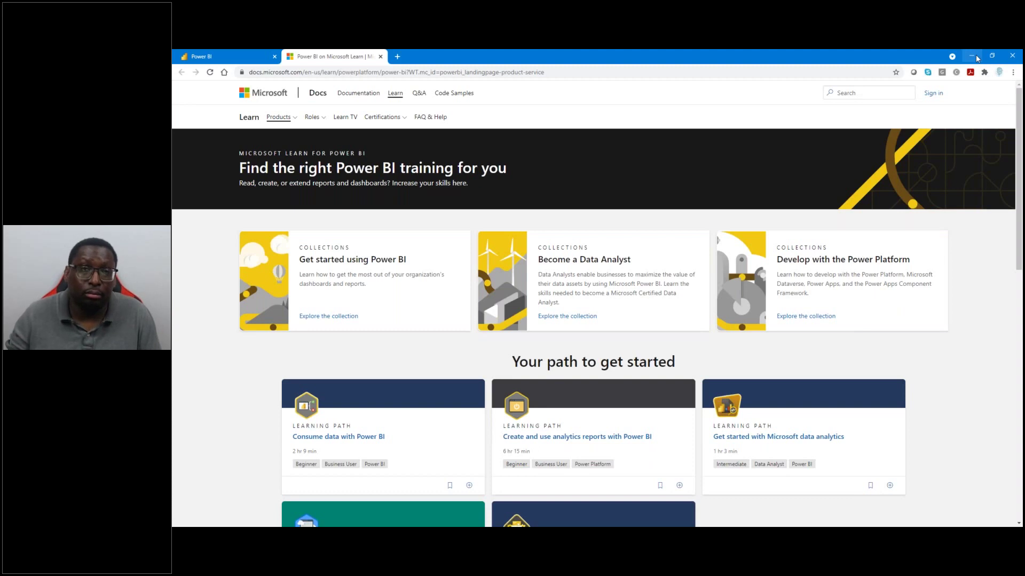
{"action": "left_click", "coordinate": [972, 56]}
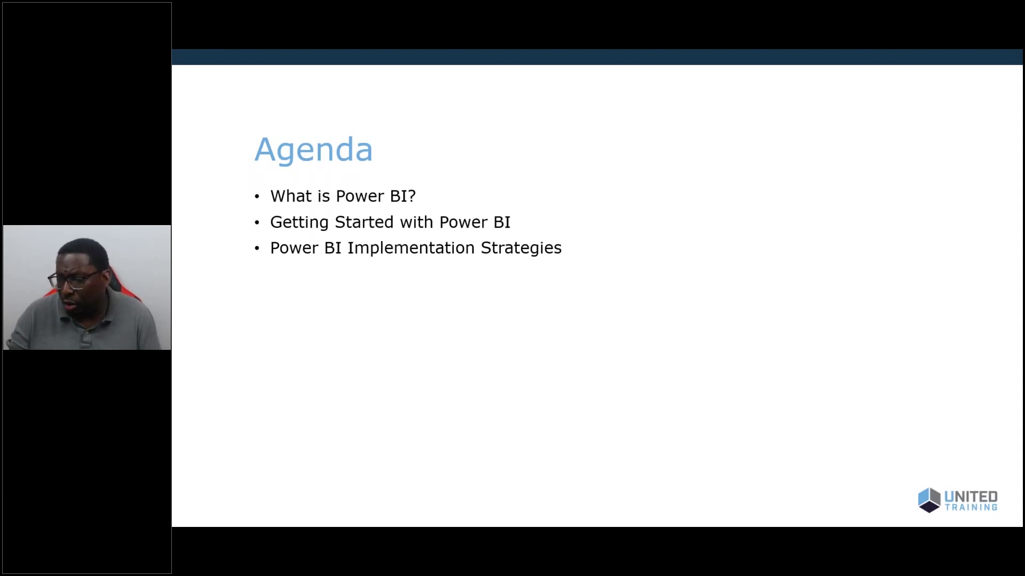
Return to the Power BI service in the browser and open the Sales Analysis report from My workspace.
{"action": "key", "text": "alt+Tab"}
{"action": "left_click", "coordinate": [213, 56]}
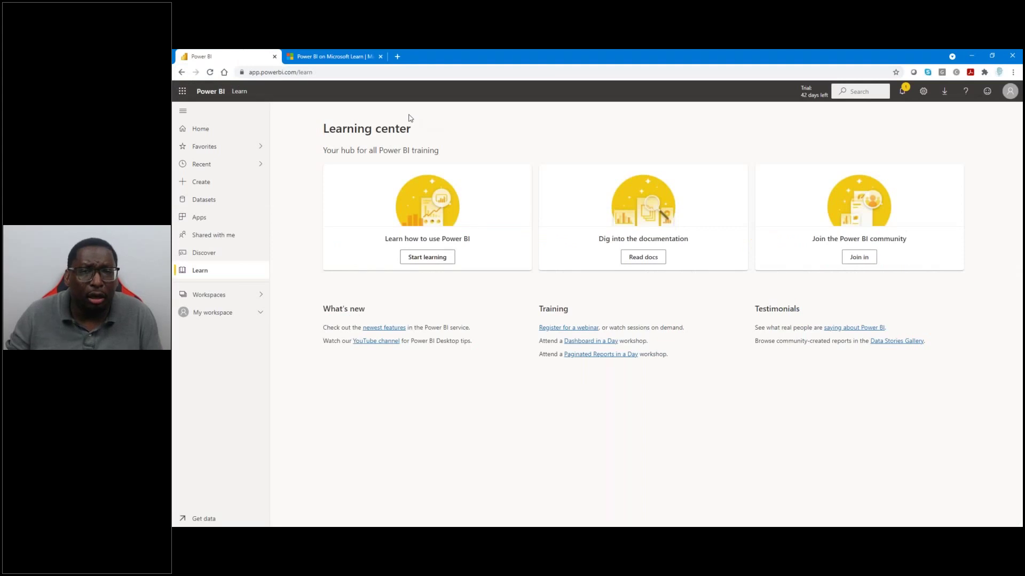
{"action": "left_click", "coordinate": [215, 315]}
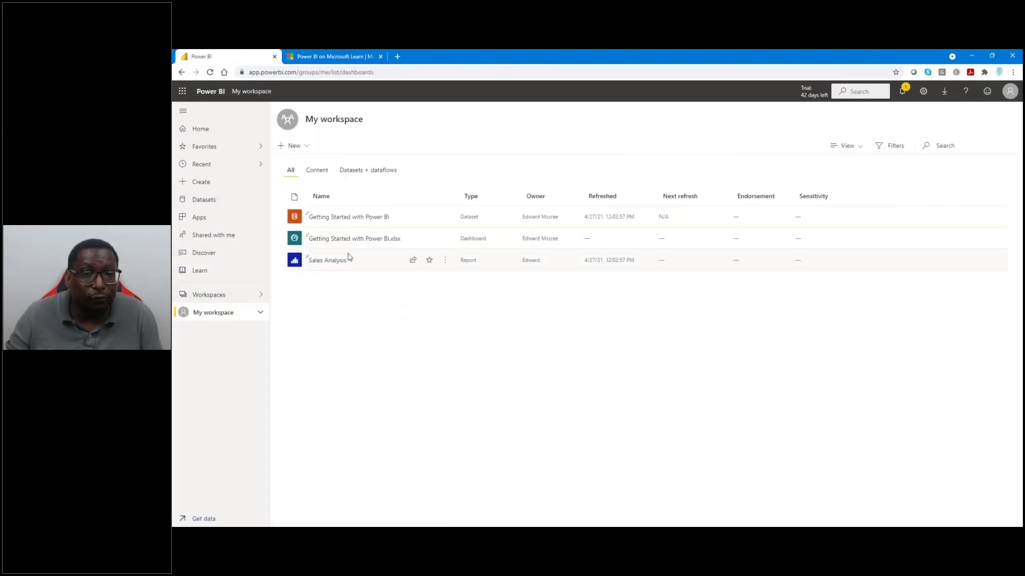
{"action": "left_click", "coordinate": [342, 261]}
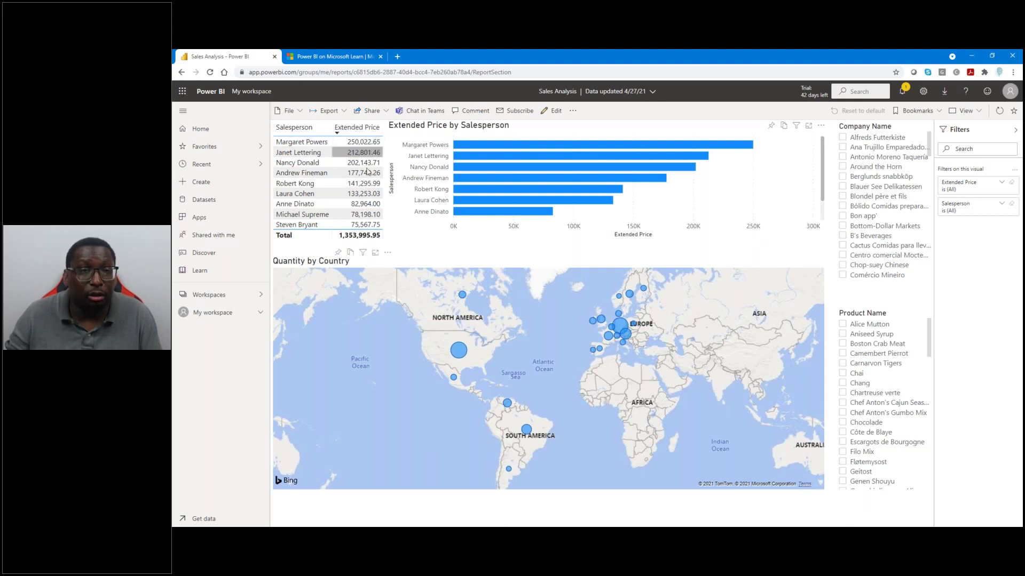
Open the report for editing, inspect the fields of the salesperson table and the Extended Price by Salesperson chart, and minimize the browser.
{"action": "left_click", "coordinate": [308, 214]}
{"action": "left_click", "coordinate": [308, 241]}
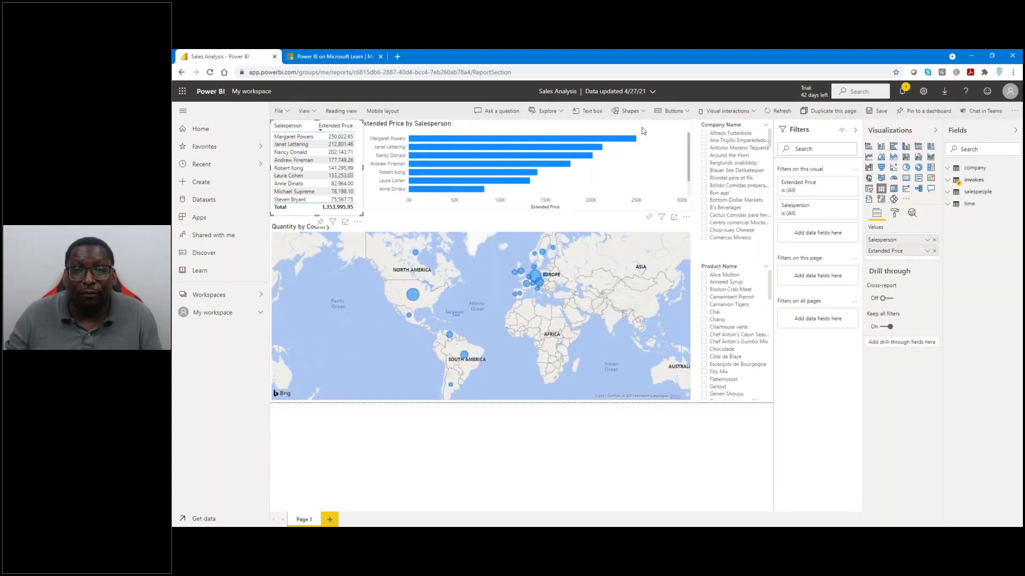
{"action": "left_click", "coordinate": [644, 135]}
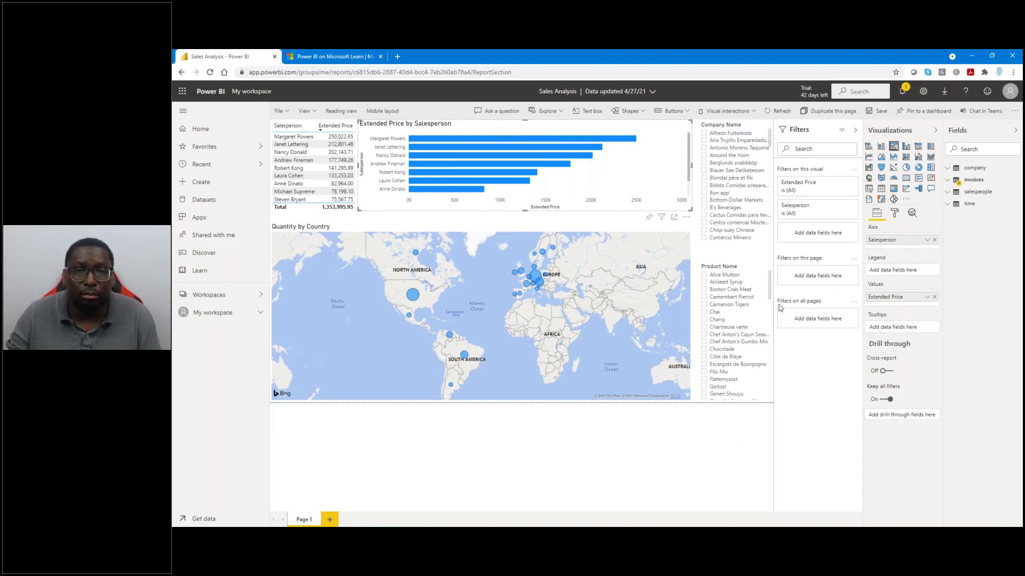
{"action": "left_click", "coordinate": [971, 57]}
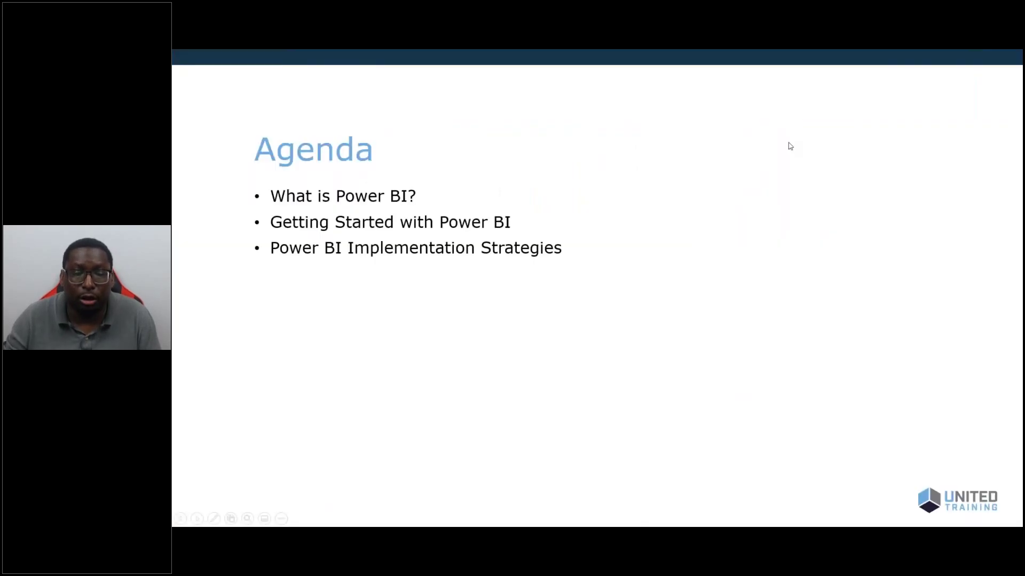